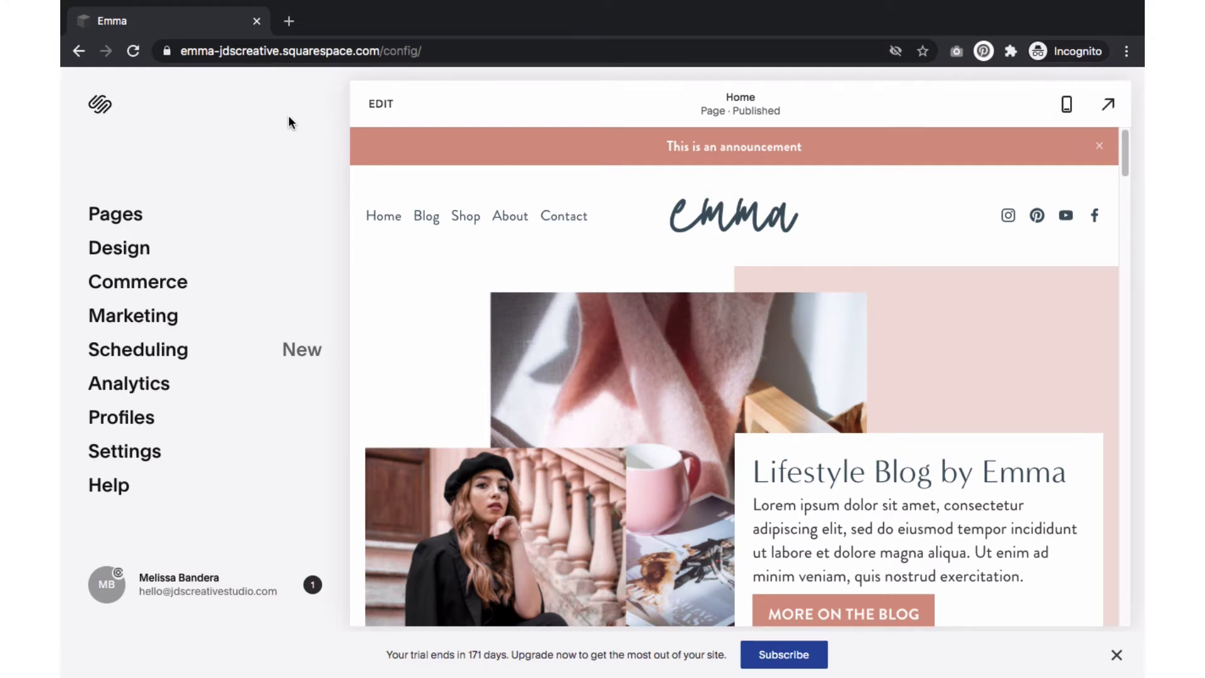
# Open the Contact page from the Pages panel's Main Navigation list.
pyautogui.click(127, 225)
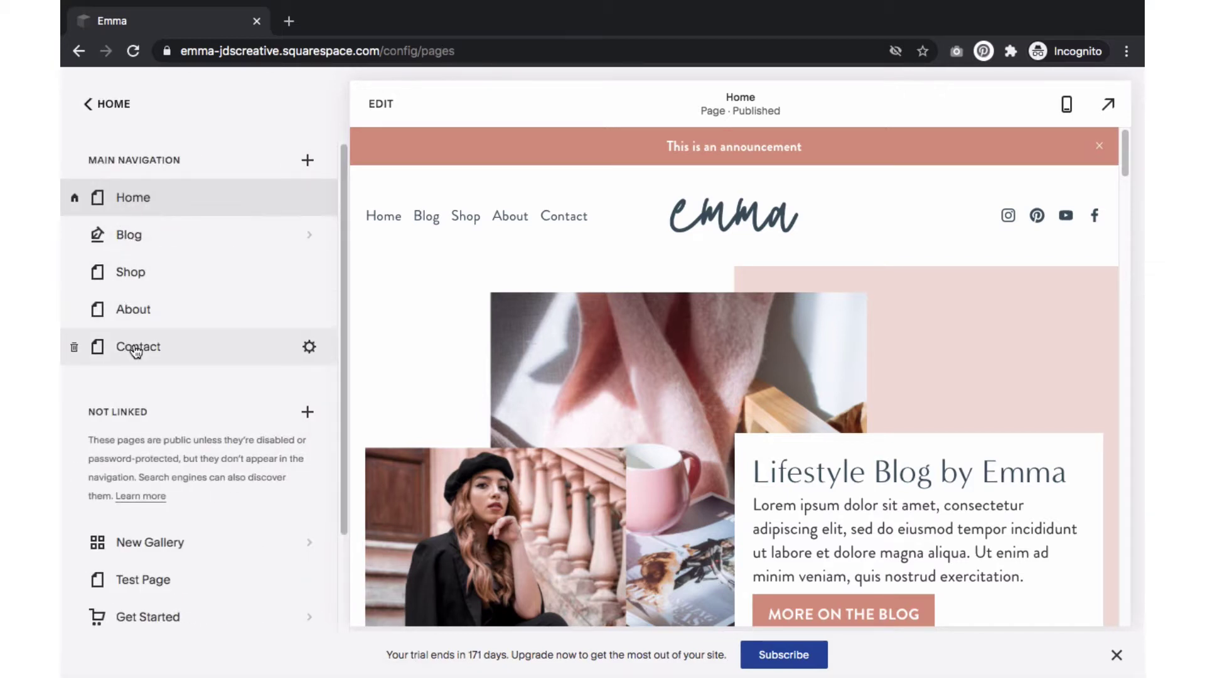
pyautogui.click(136, 350)
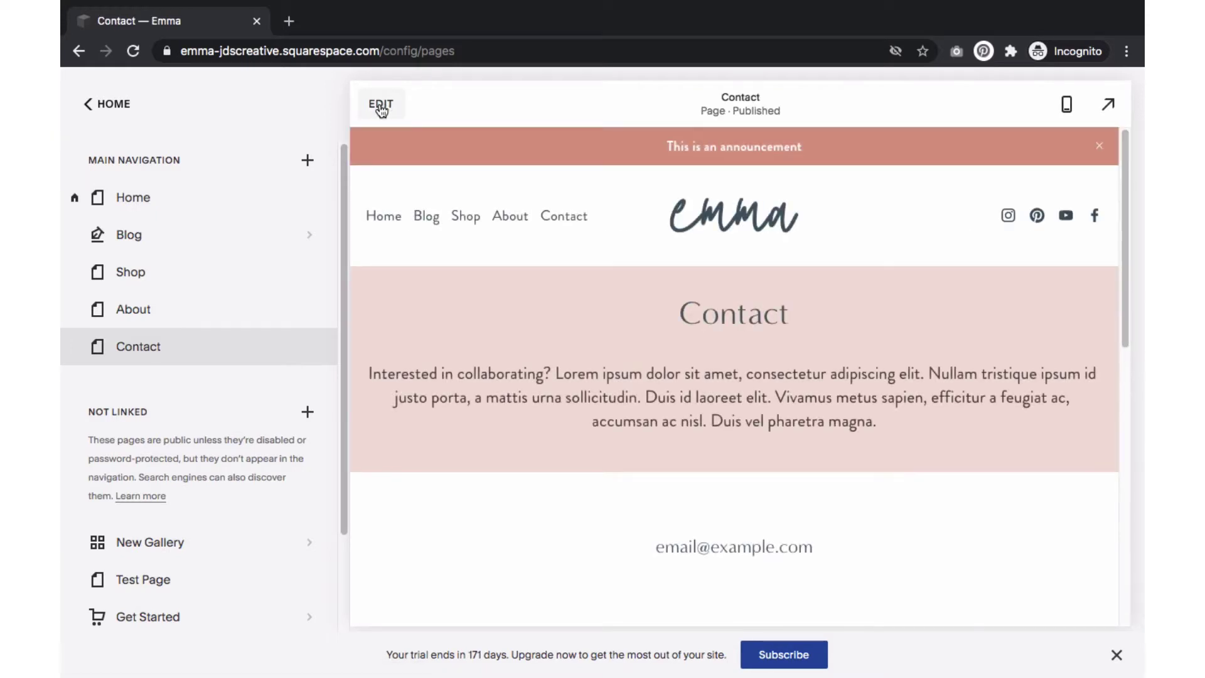
# Enter edit mode and insert a Form block beneath the Contact page's email address.
pyautogui.click(381, 107)
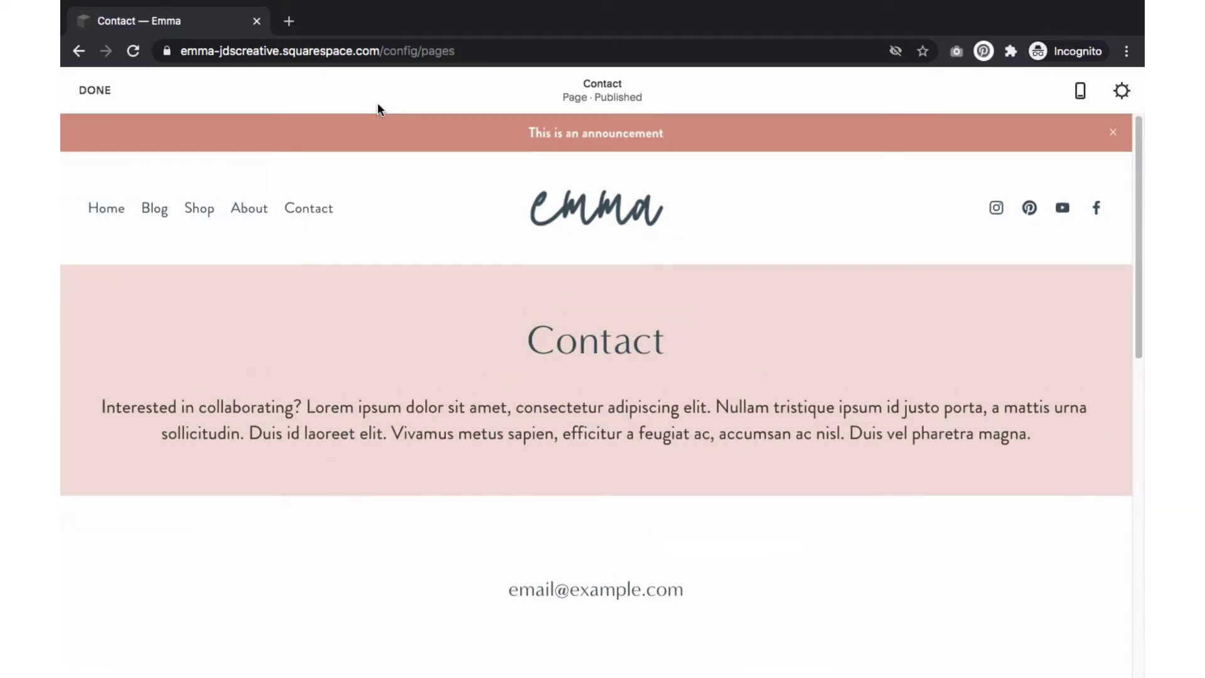
pyautogui.scroll(-3, 129, 273)
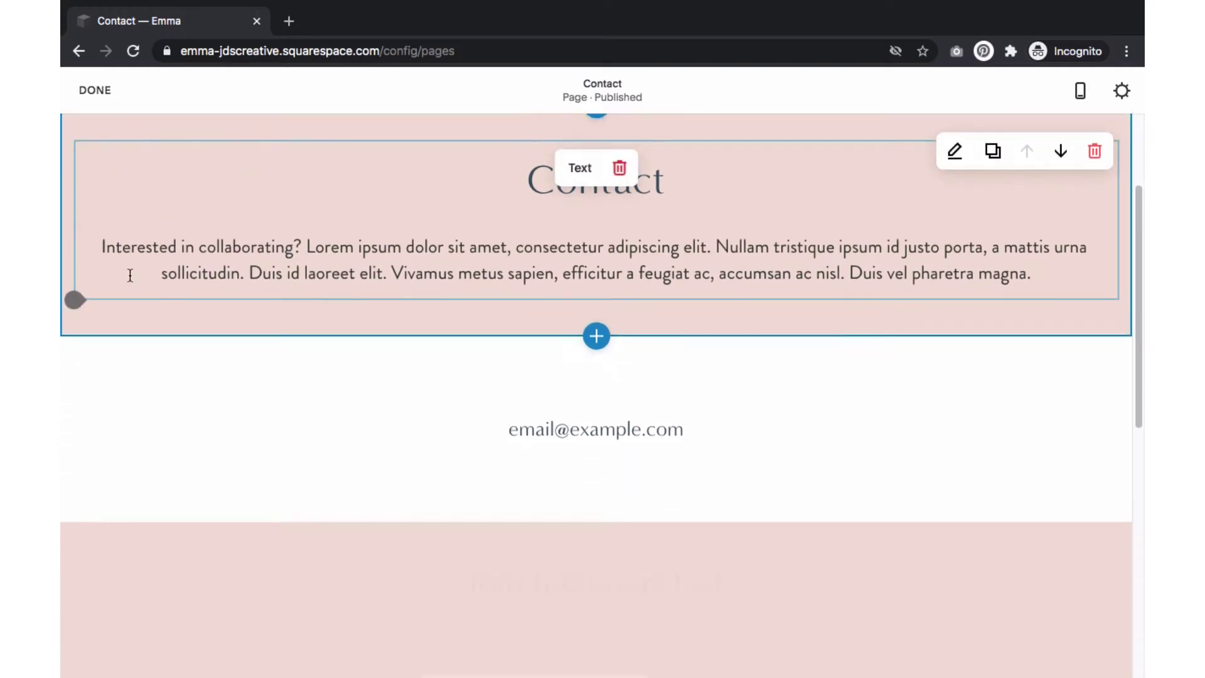
pyautogui.moveTo(202, 414); pyautogui.dragTo(210, 419)
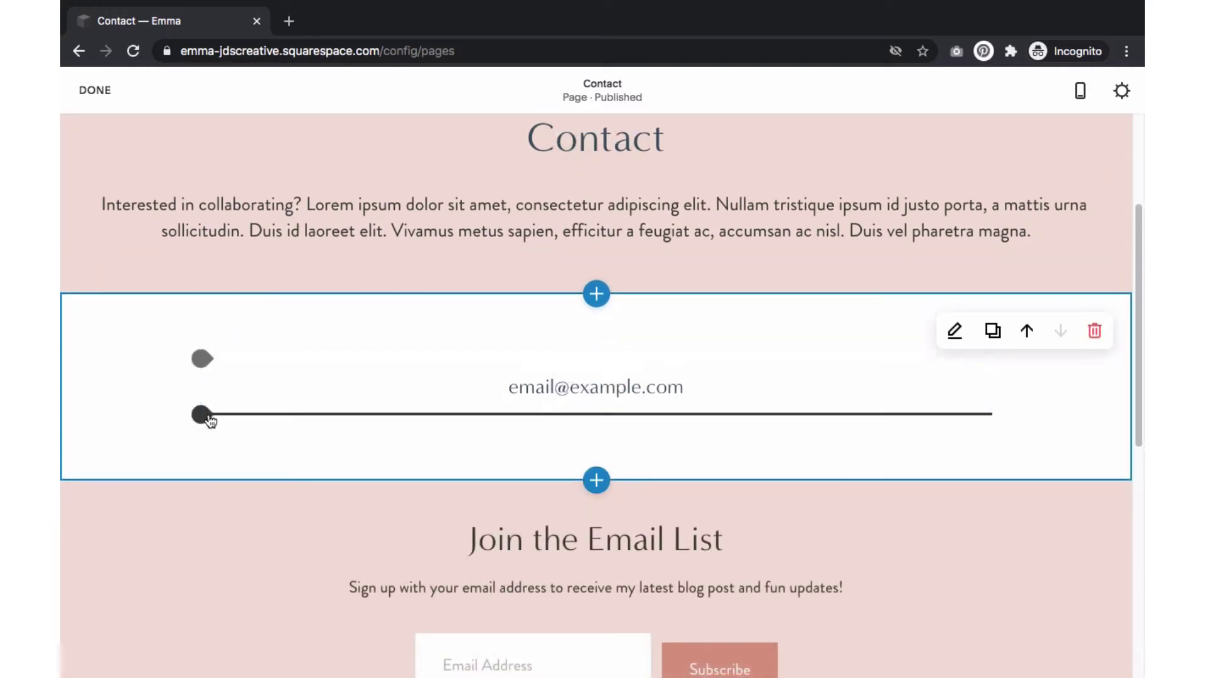
pyautogui.click(210, 419)
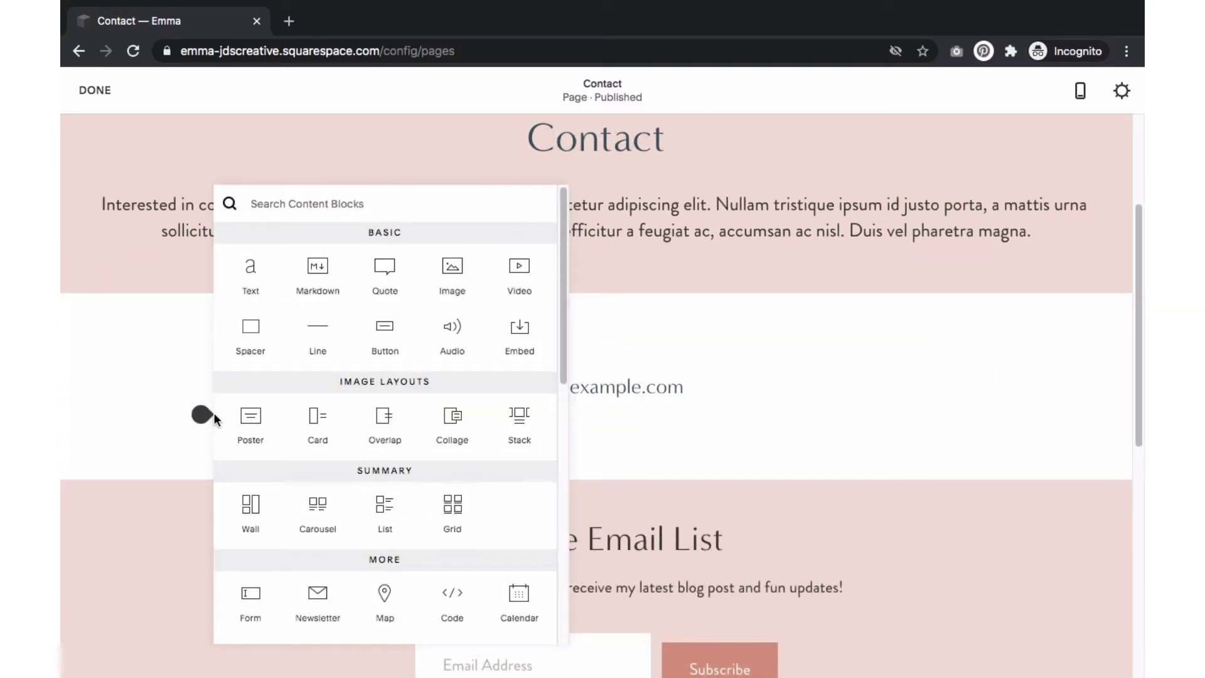
pyautogui.scroll(-2, 251, 414)
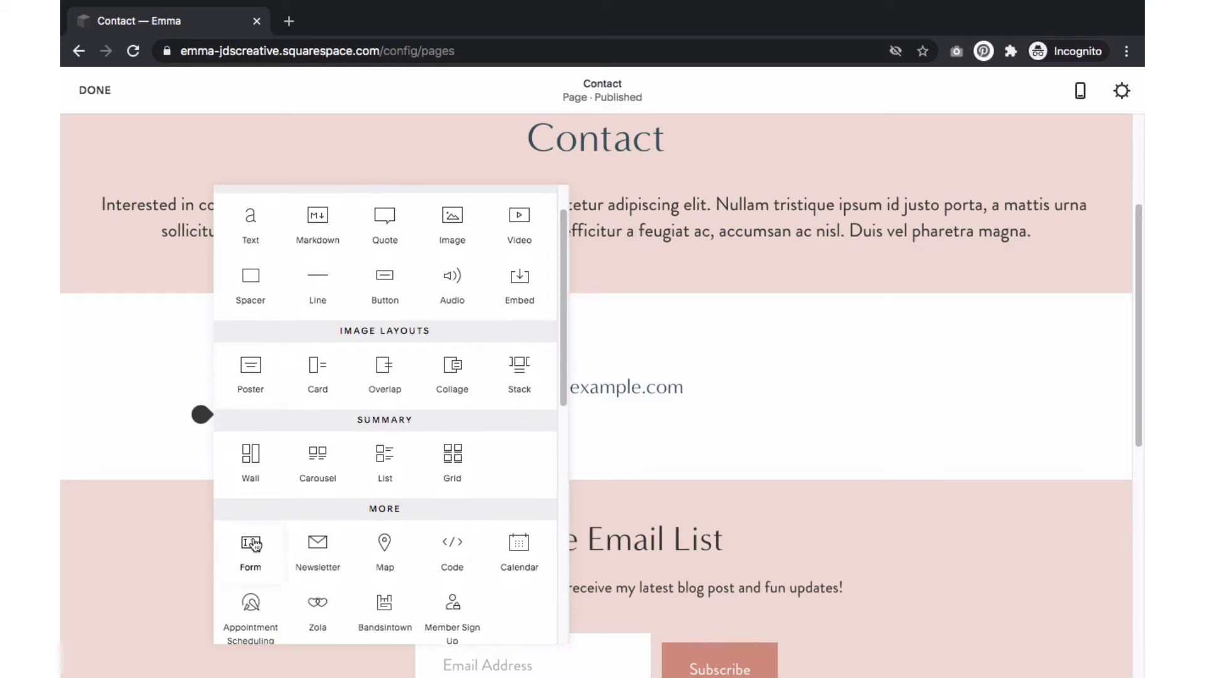
pyautogui.click(251, 543)
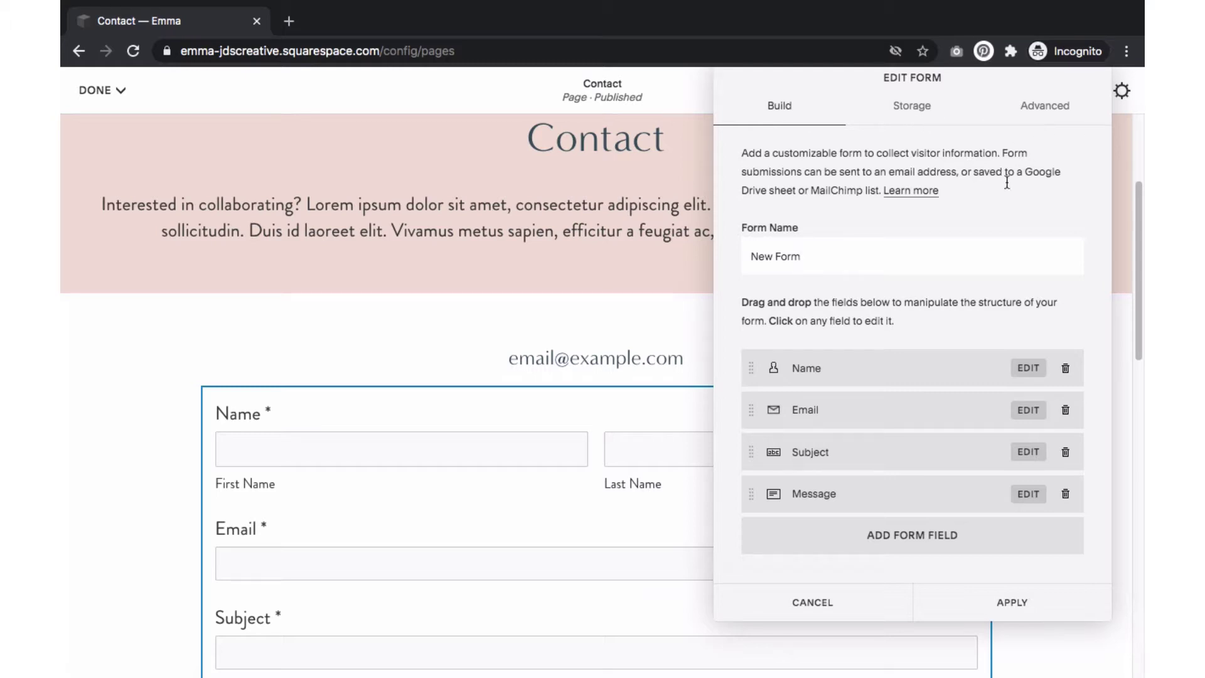
# Retitle the form 'Contact Page Form', check the Name field, and delete the Subject field.
pyautogui.moveTo(748, 256); pyautogui.dragTo(813, 255)
pyautogui.write('Contact Page Form')
pyautogui.click(1028, 370)
pyautogui.scroll(-1, 1029, 375)
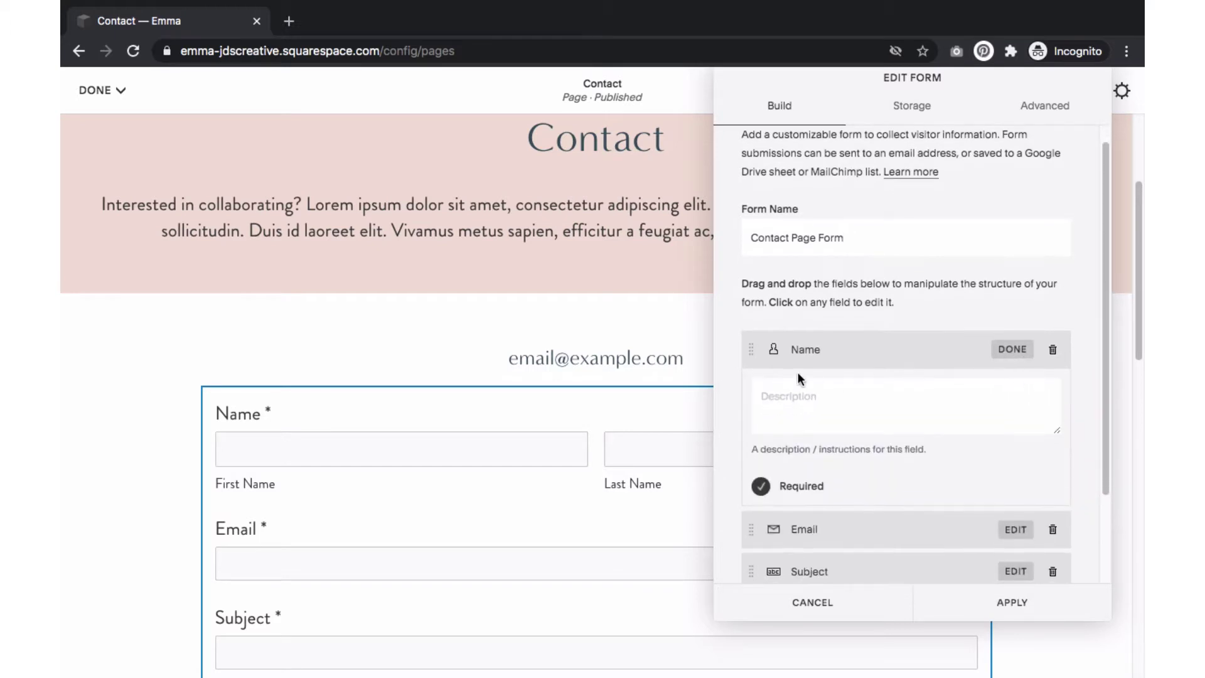
pyautogui.click(798, 353)
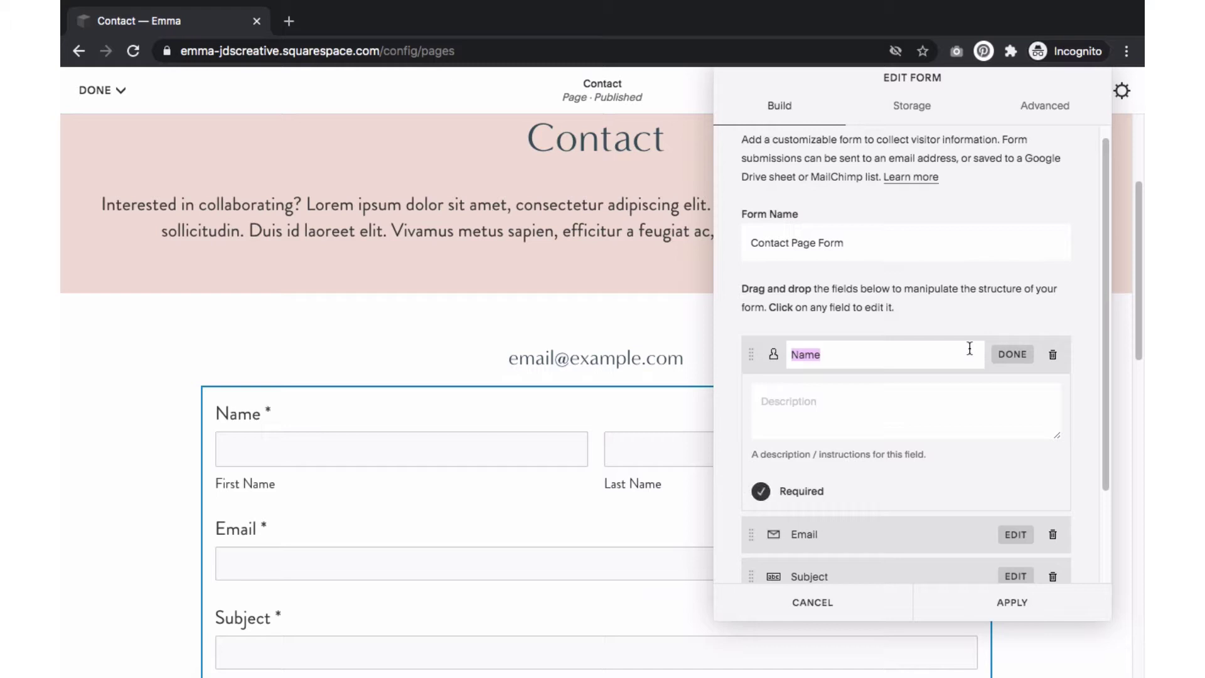
pyautogui.click(1001, 353)
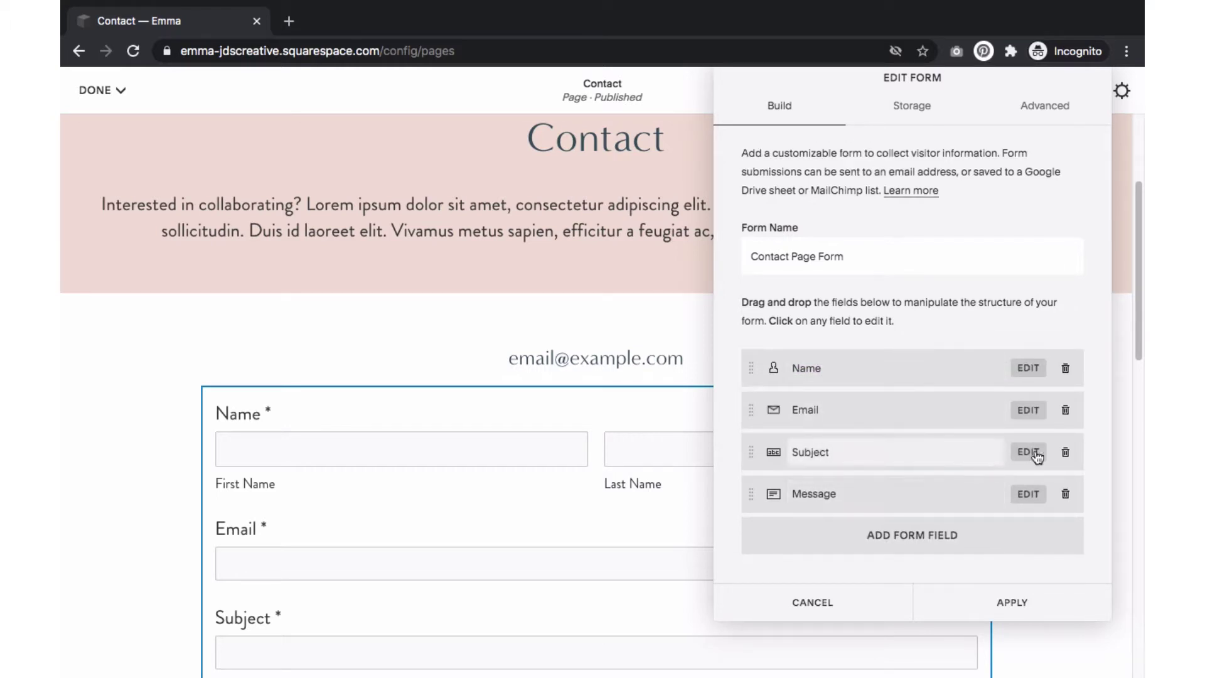
pyautogui.click(1065, 452)
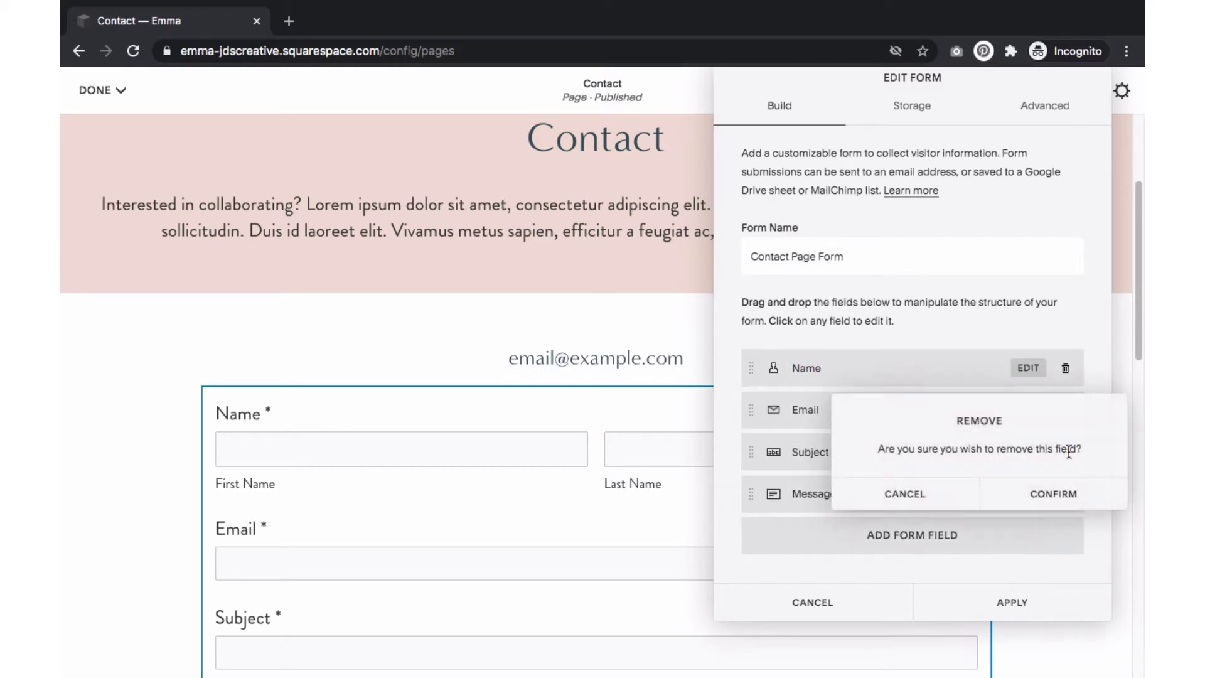
pyautogui.click(1049, 494)
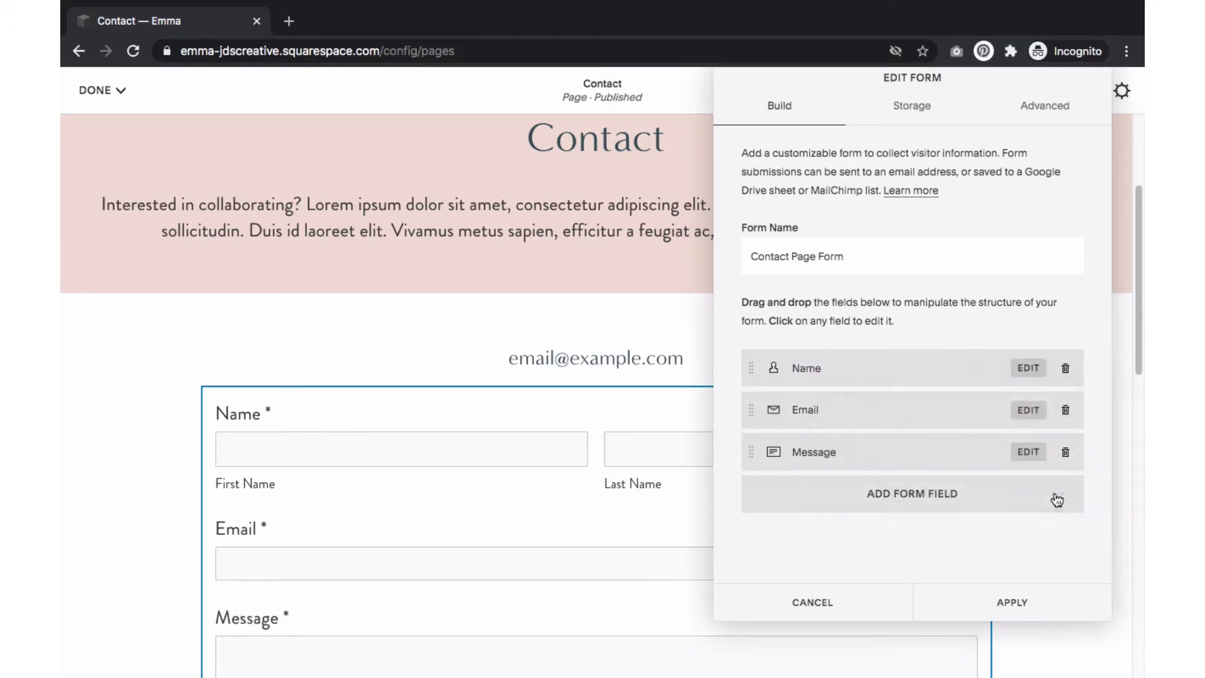
# Browse the new field-type tiles, such as Text, Select, Checkbox, Date and Phone.
pyautogui.click(922, 502)
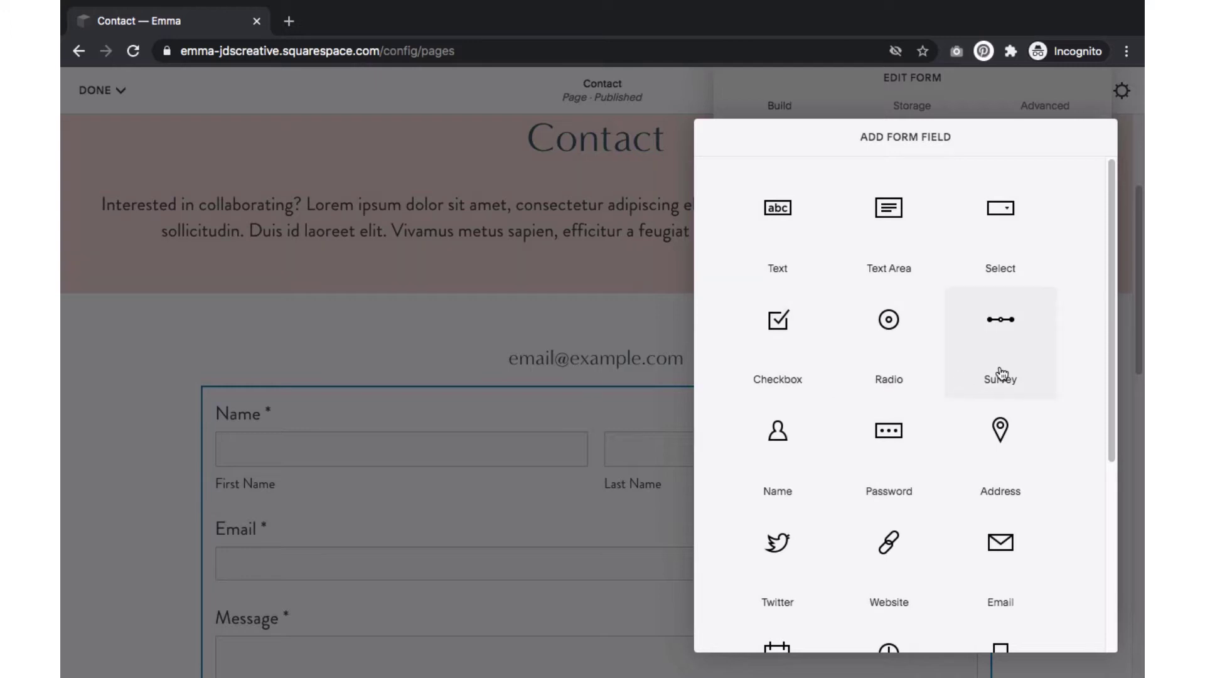
pyautogui.scroll(-3, 1000, 375)
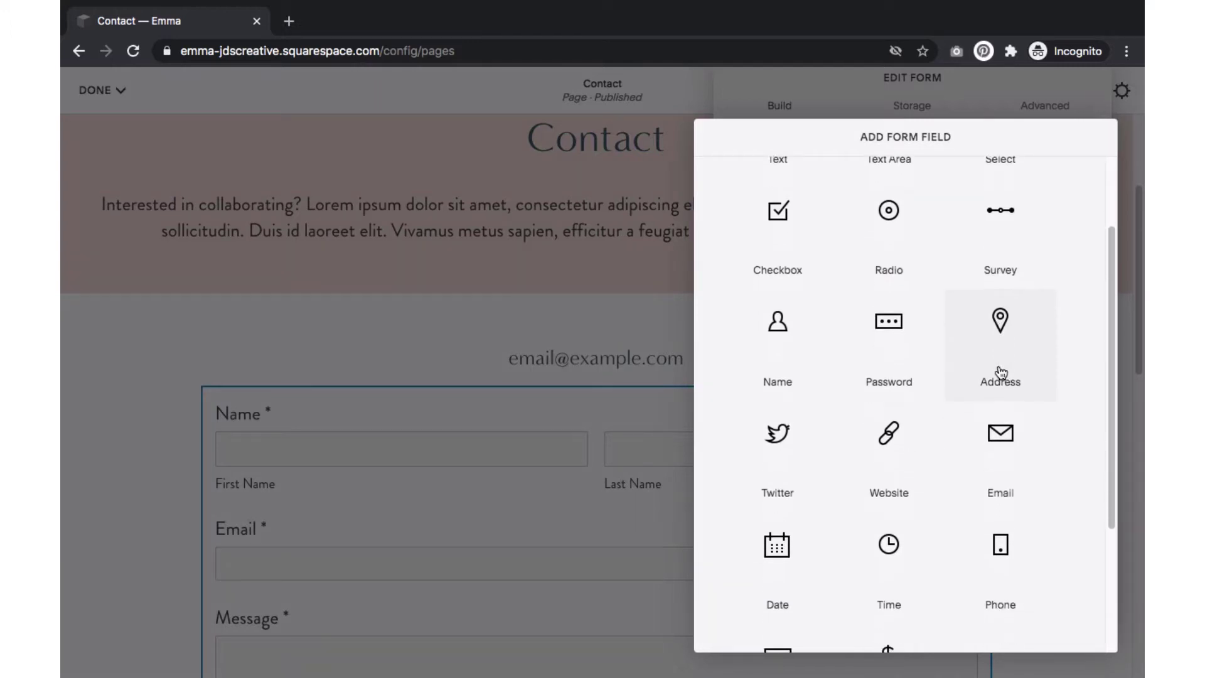
pyautogui.scroll(3, 1000, 375)
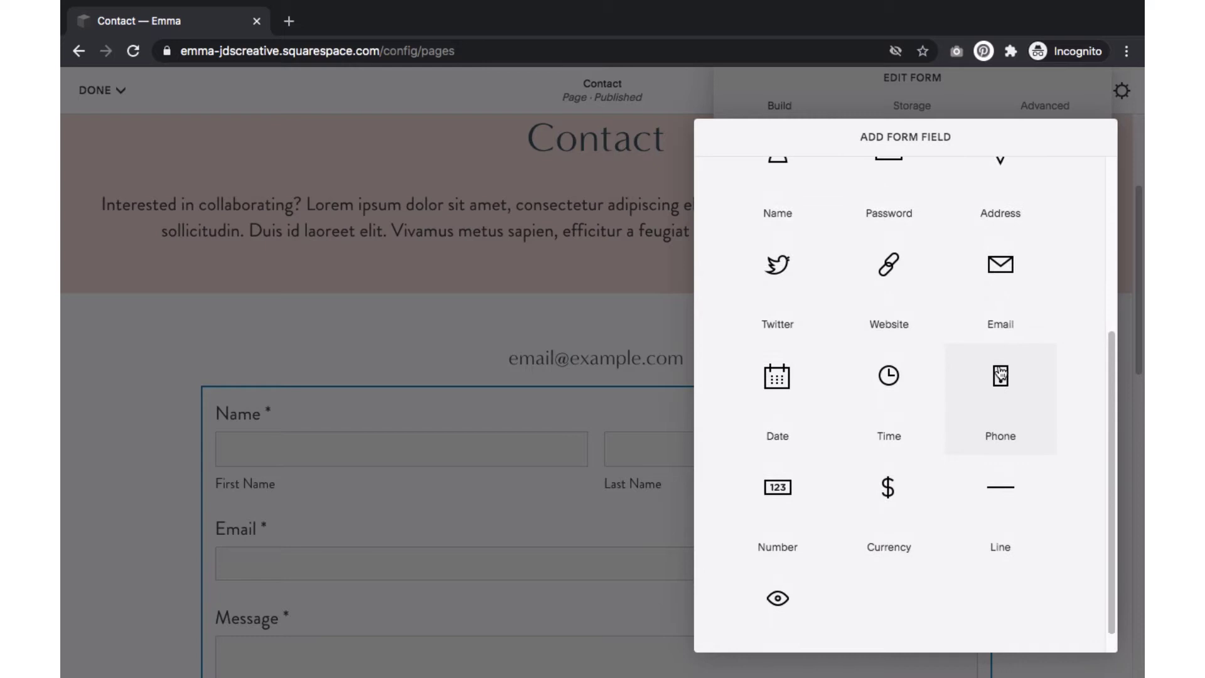
pyautogui.scroll(2, 998, 375)
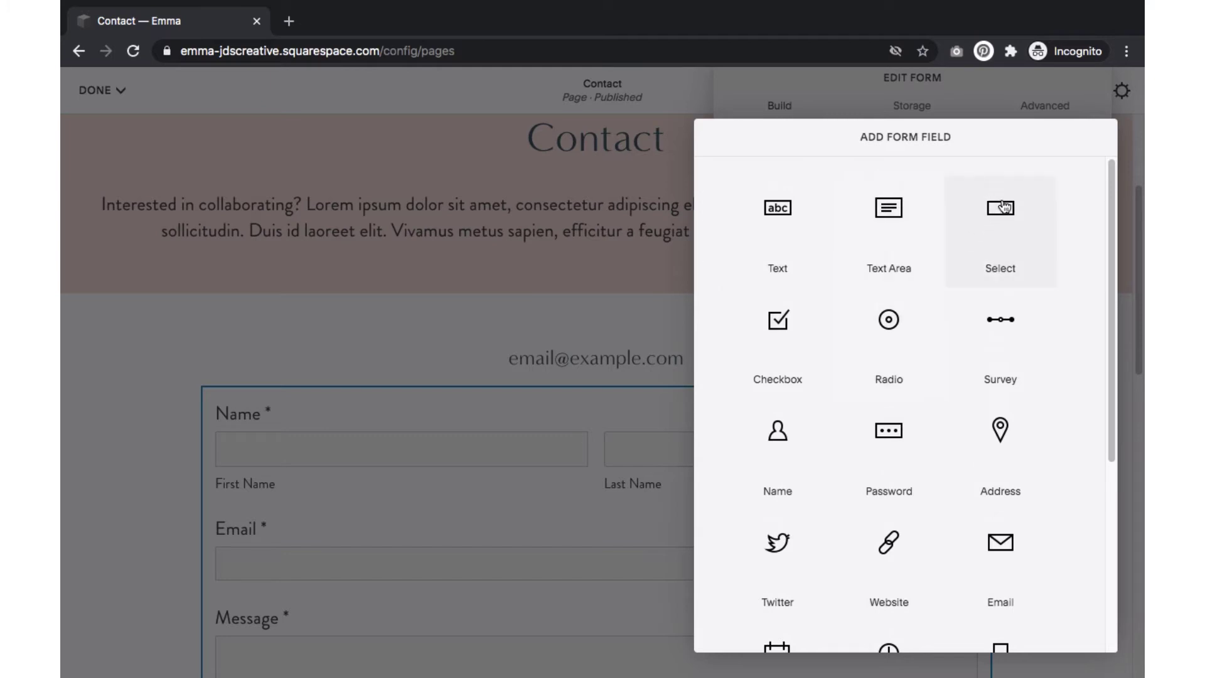
# Add a Select field titled 'How did you hear about us?' described 'Please select one'.
pyautogui.click(996, 214)
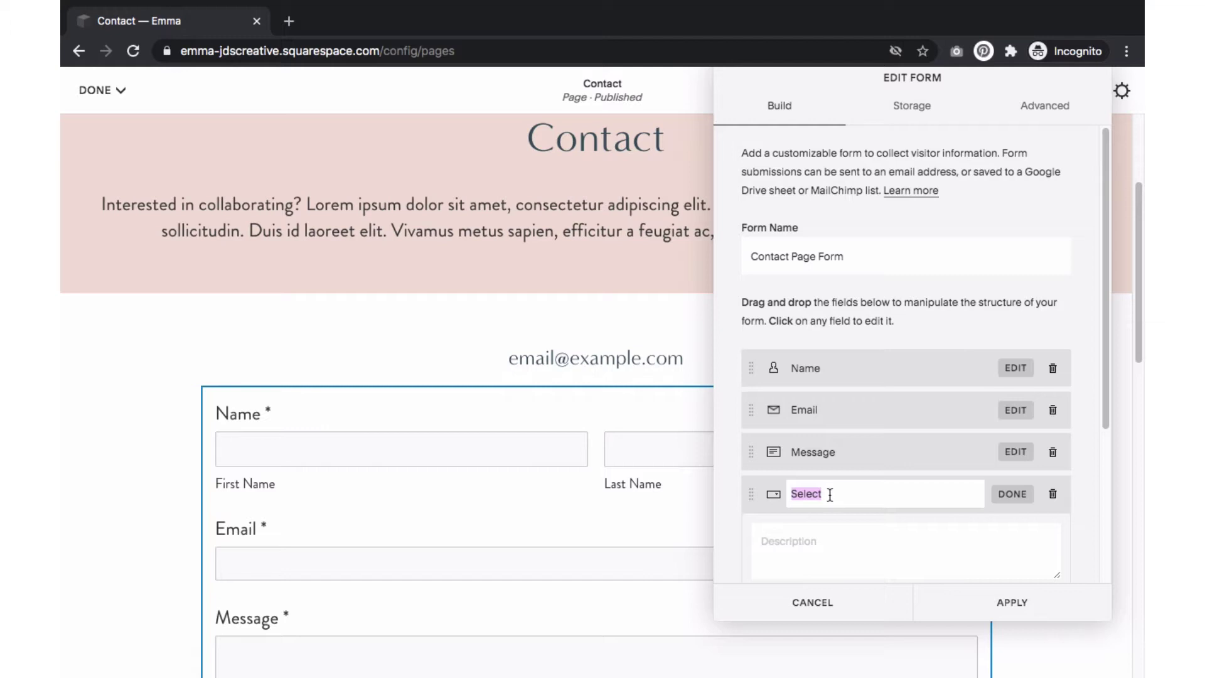
pyautogui.write('How did you hear about us?')
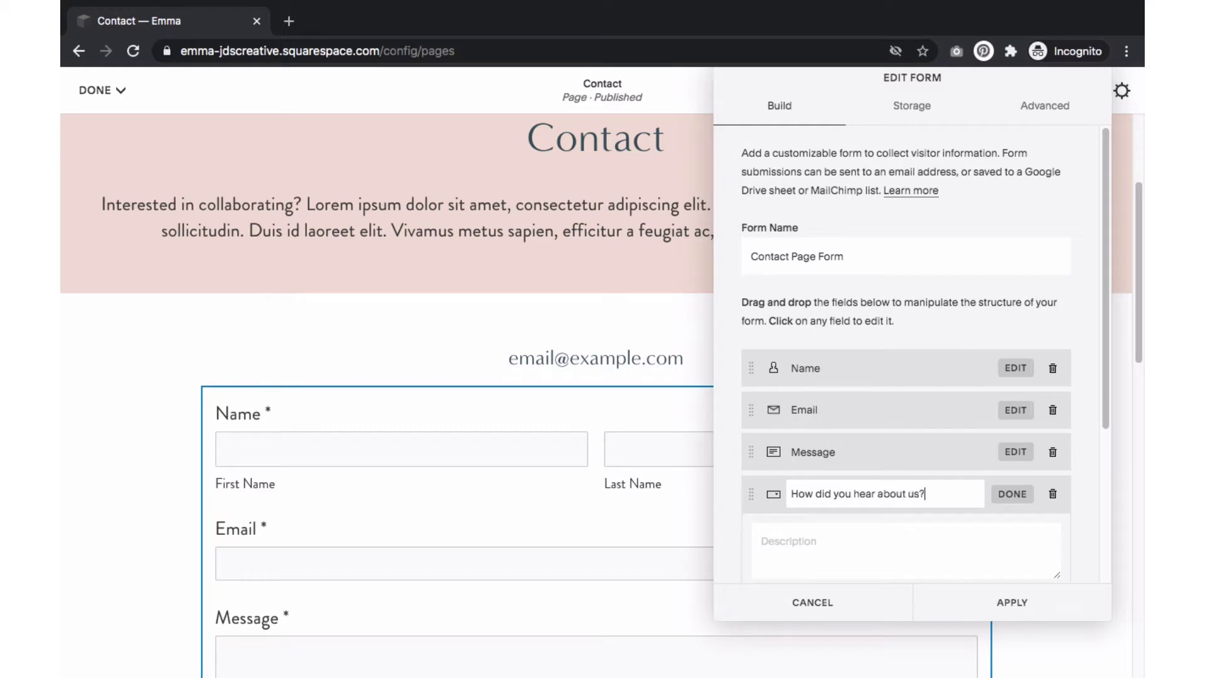
pyautogui.scroll(-2, 825, 500)
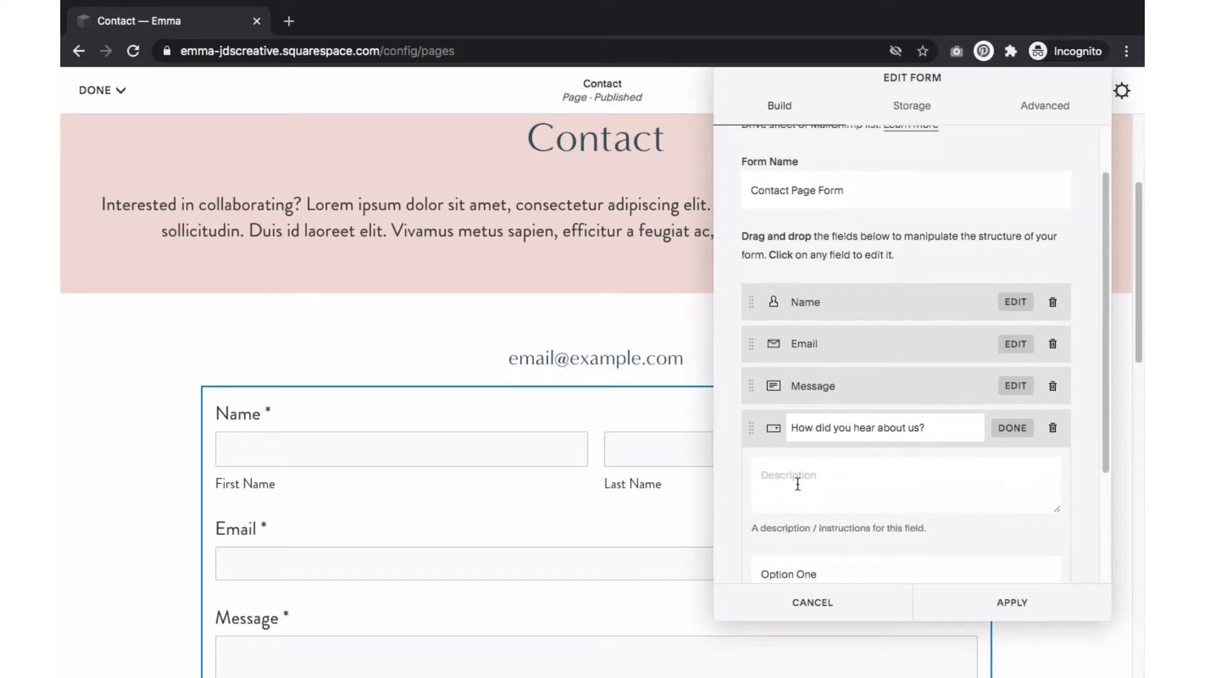
pyautogui.click(797, 483)
pyautogui.write('Pleas')
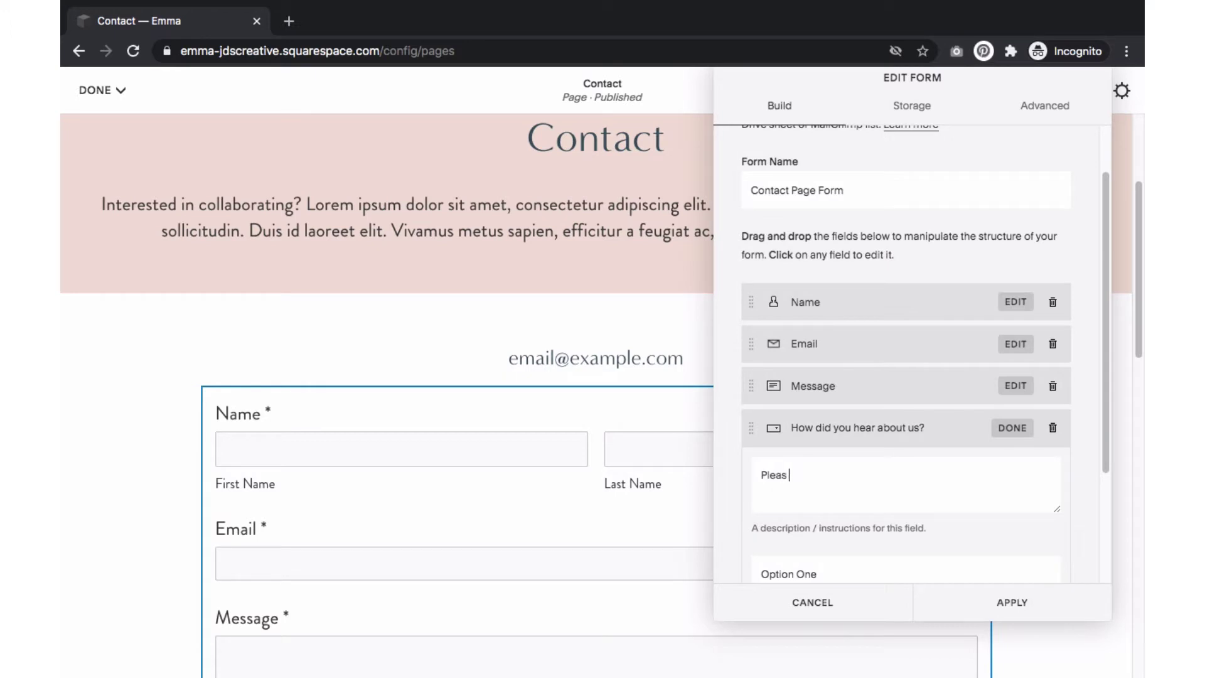
pyautogui.write('e select one')
# Replace its options with Facebook, A Friend and Other, and make the question required.
pyautogui.scroll(-3, 795, 489)
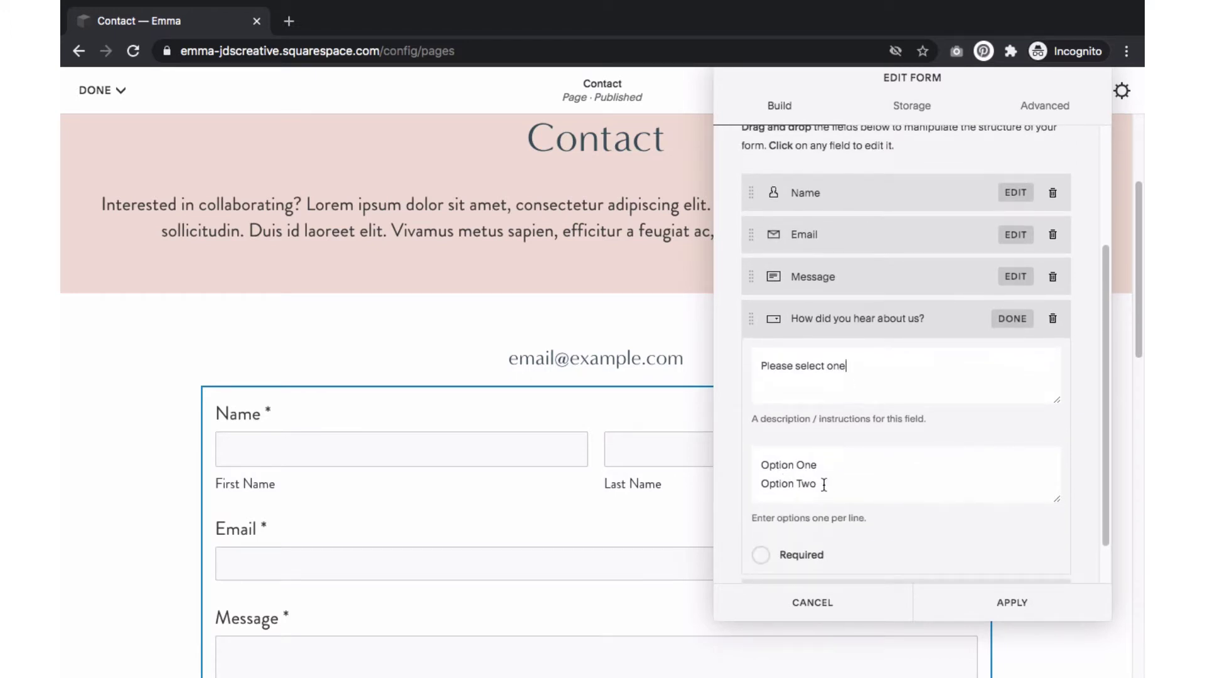
pyautogui.moveTo(824, 485); pyautogui.dragTo(743, 461)
pyautogui.press('BackSpace')
pyautogui.rightClick(767, 464)
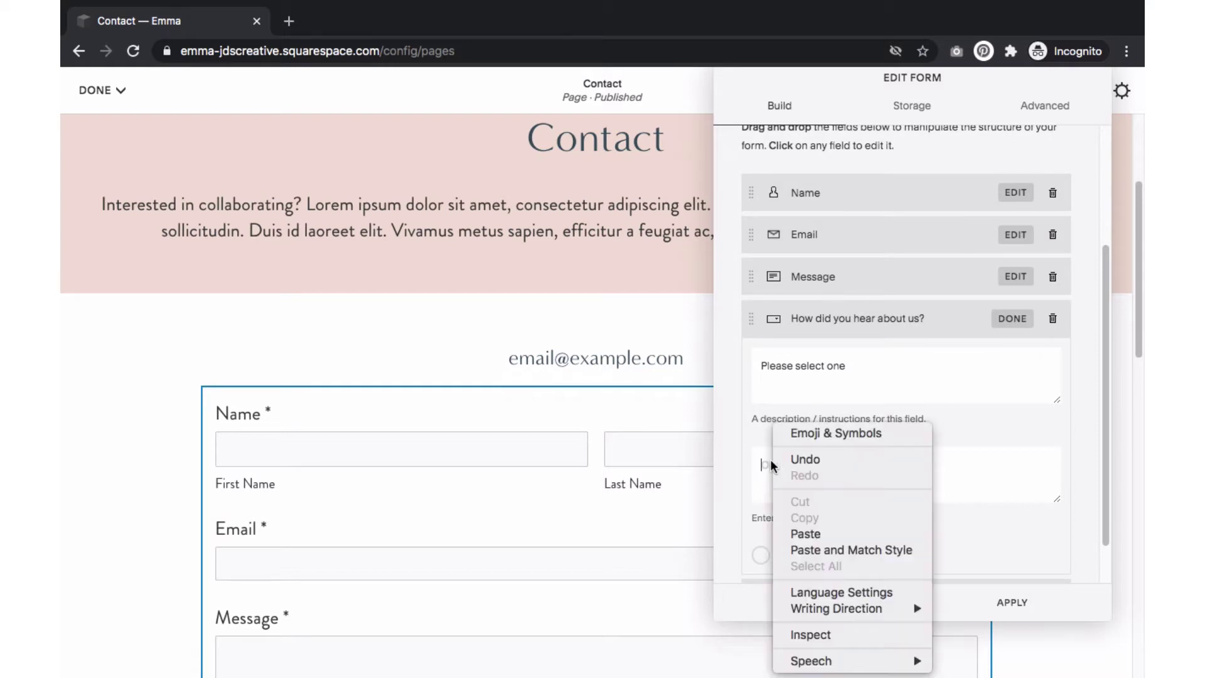
pyautogui.click(791, 533)
pyautogui.scroll(-1, 743, 473)
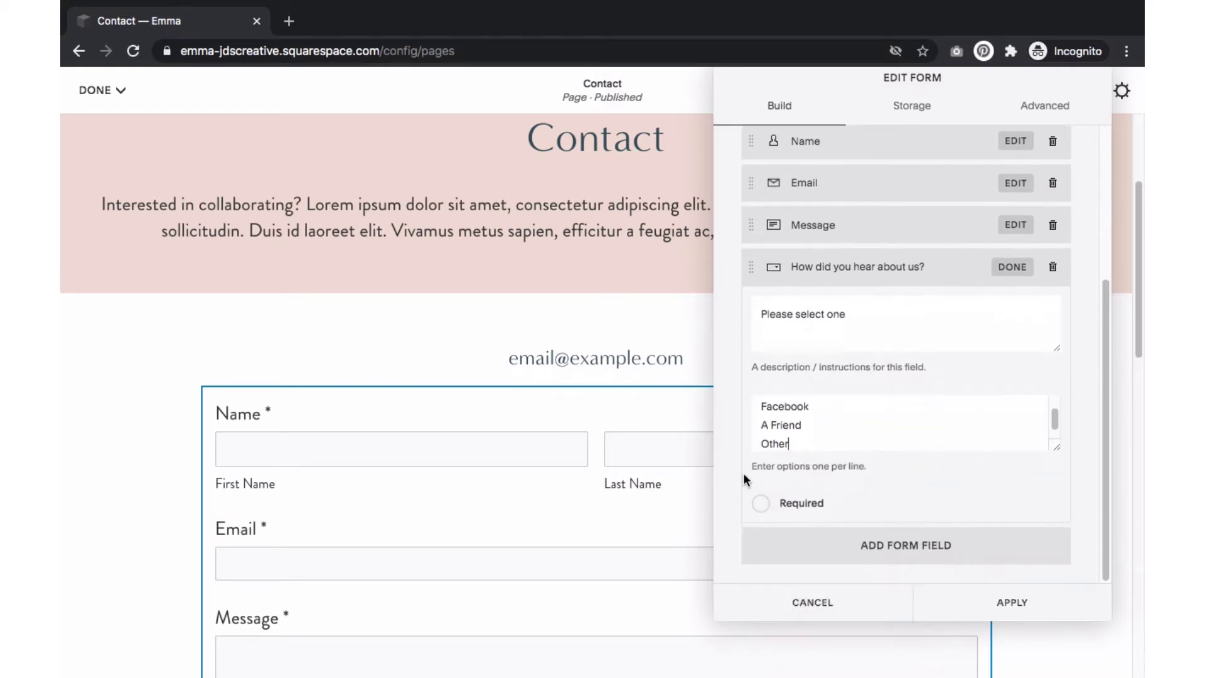
pyautogui.click(763, 510)
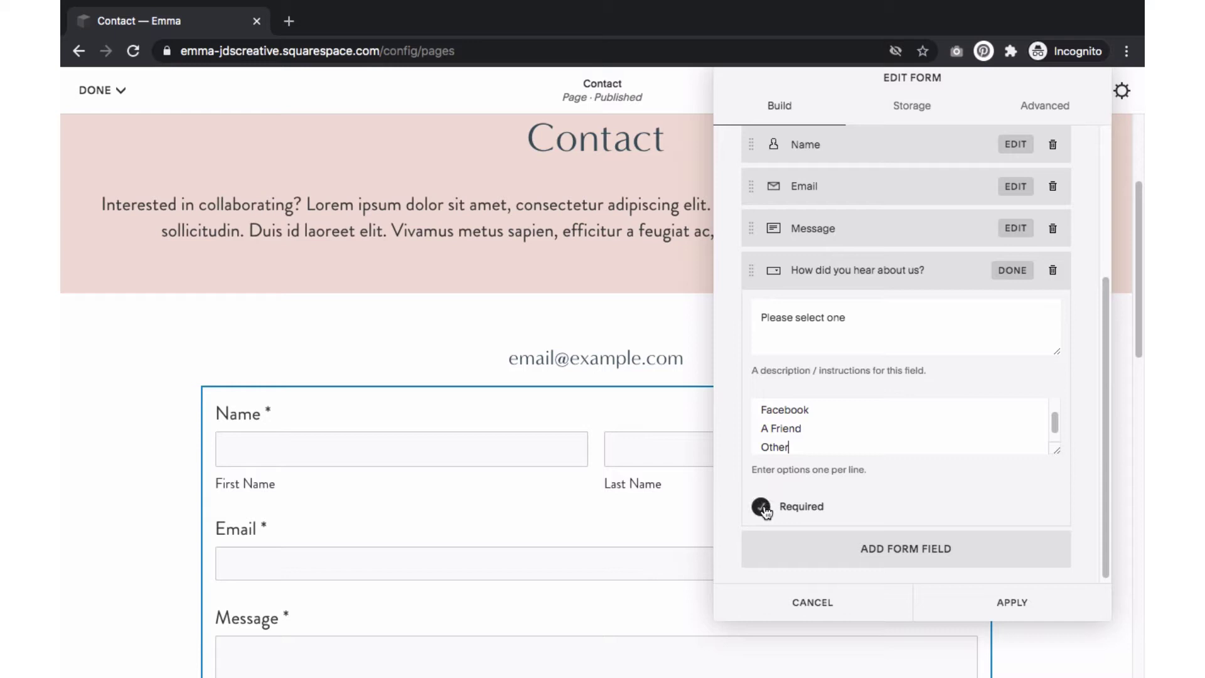
pyautogui.scroll(1, 838, 320)
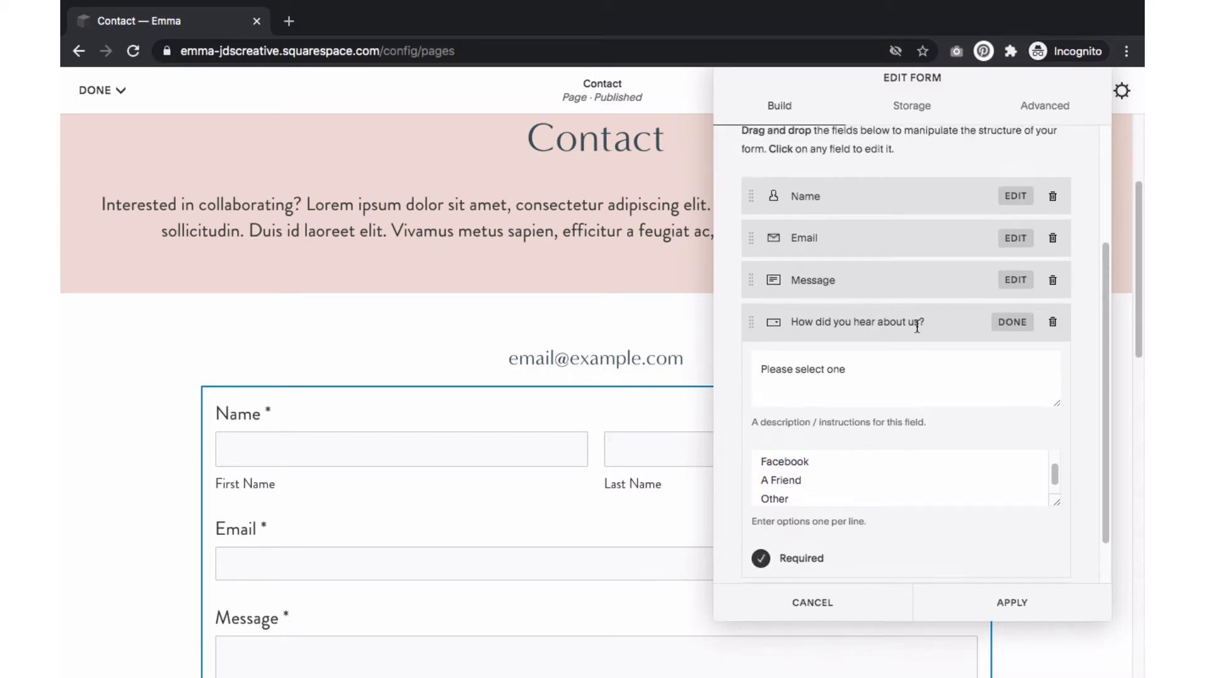
pyautogui.click(1010, 325)
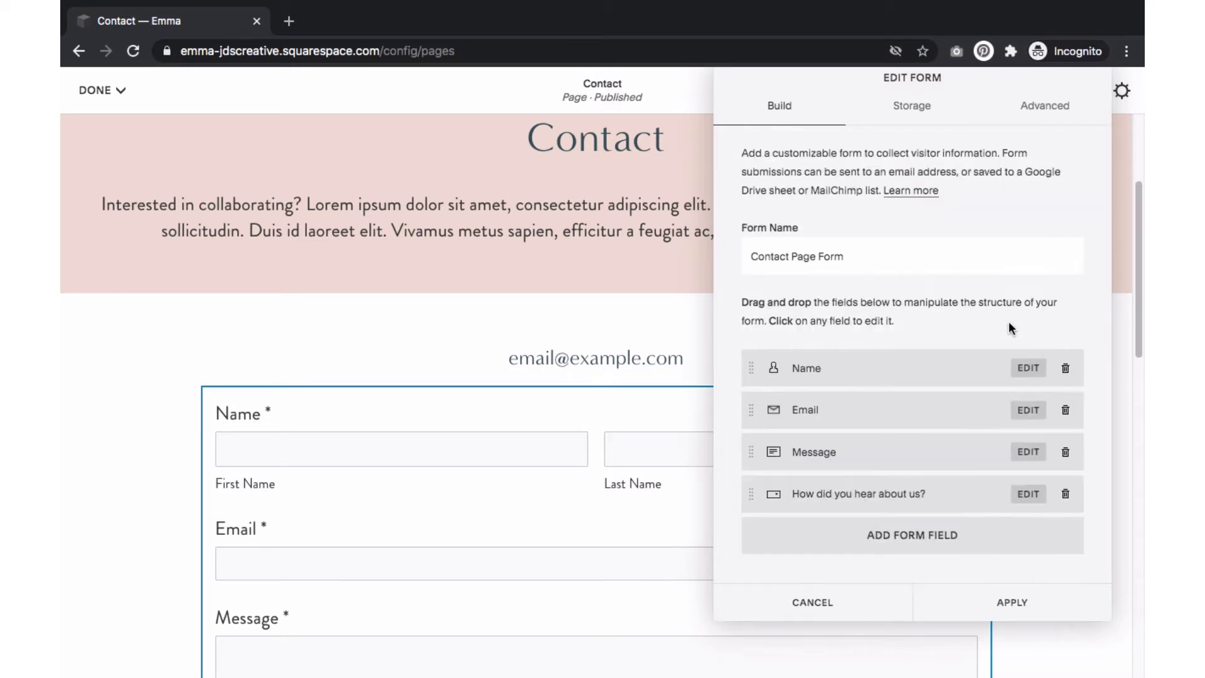
# Add a Checkbox field and rename it 'Interested in:'.
pyautogui.click(906, 550)
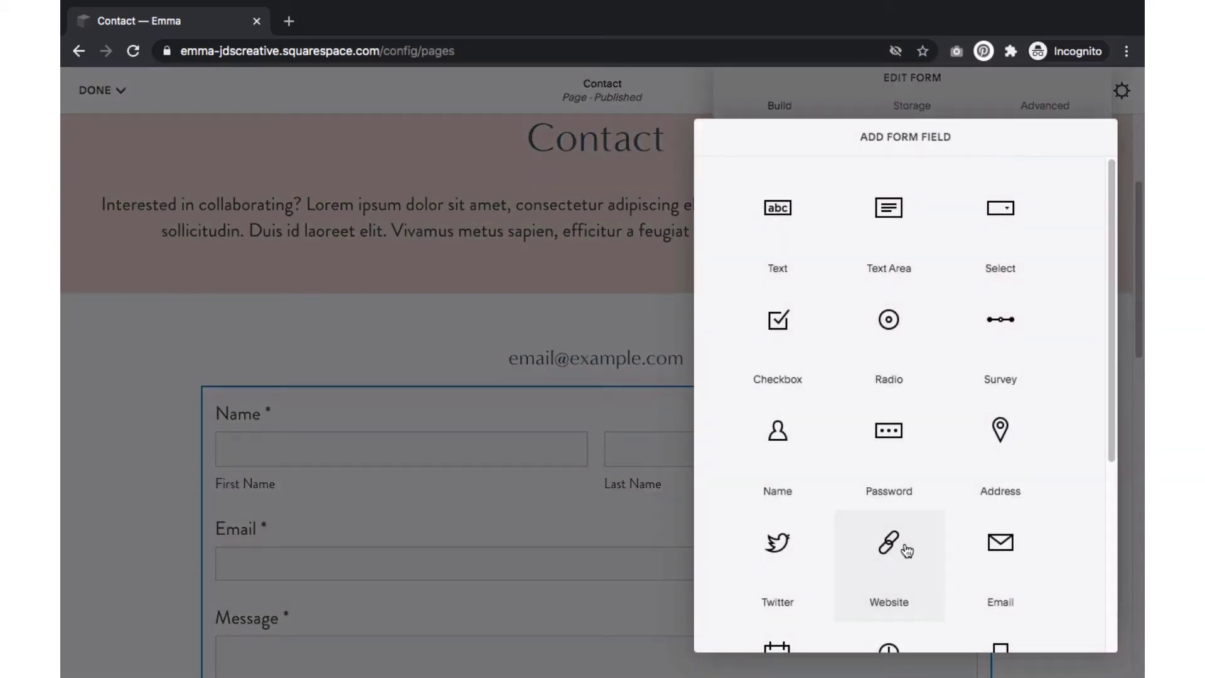
pyautogui.click(778, 339)
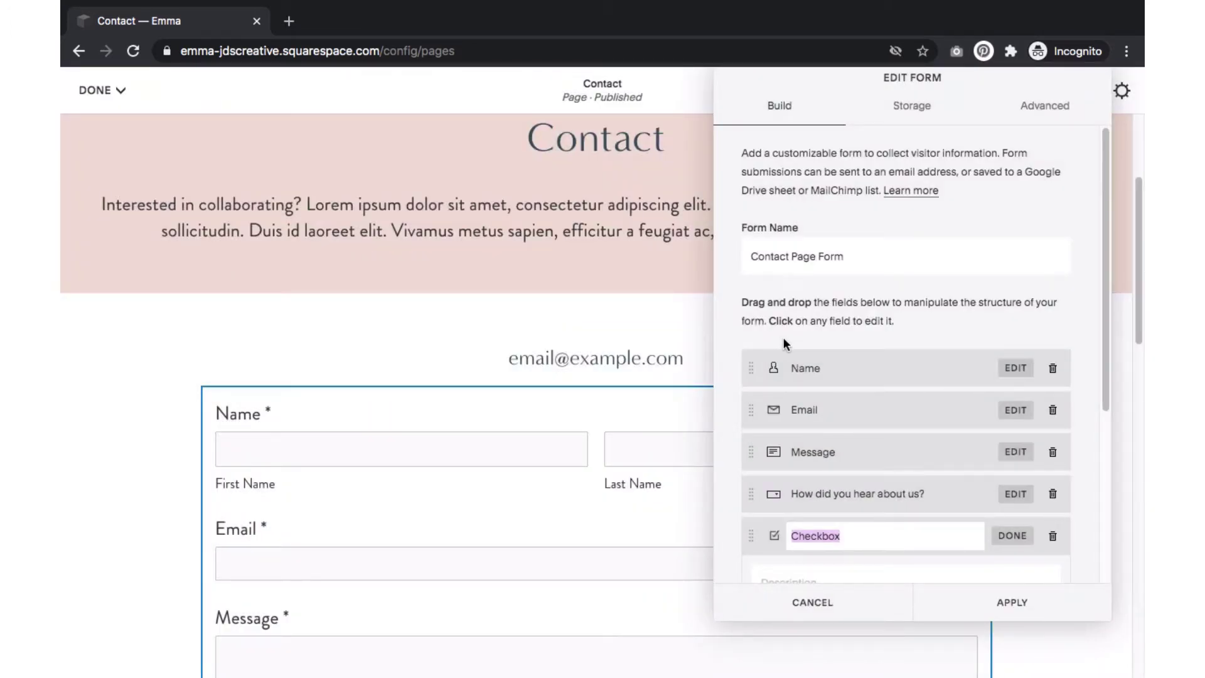
pyautogui.scroll(-3, 783, 337)
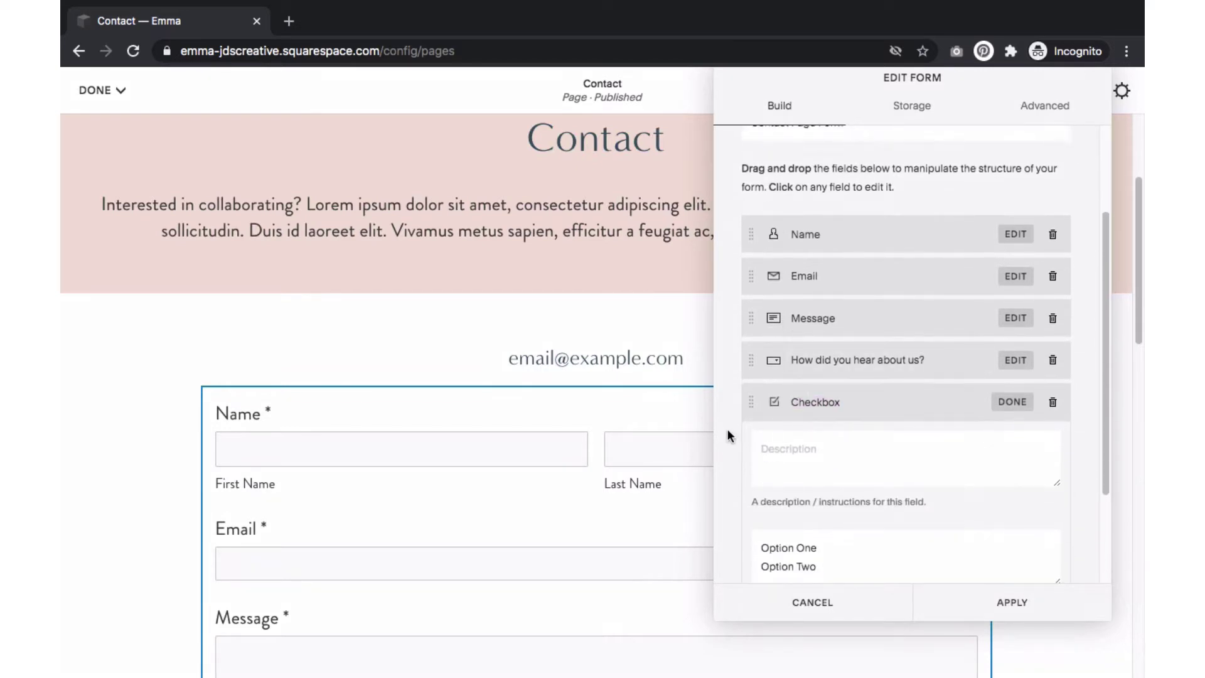
pyautogui.click(822, 399)
pyautogui.doubleClick(822, 401)
pyautogui.write('Intere')
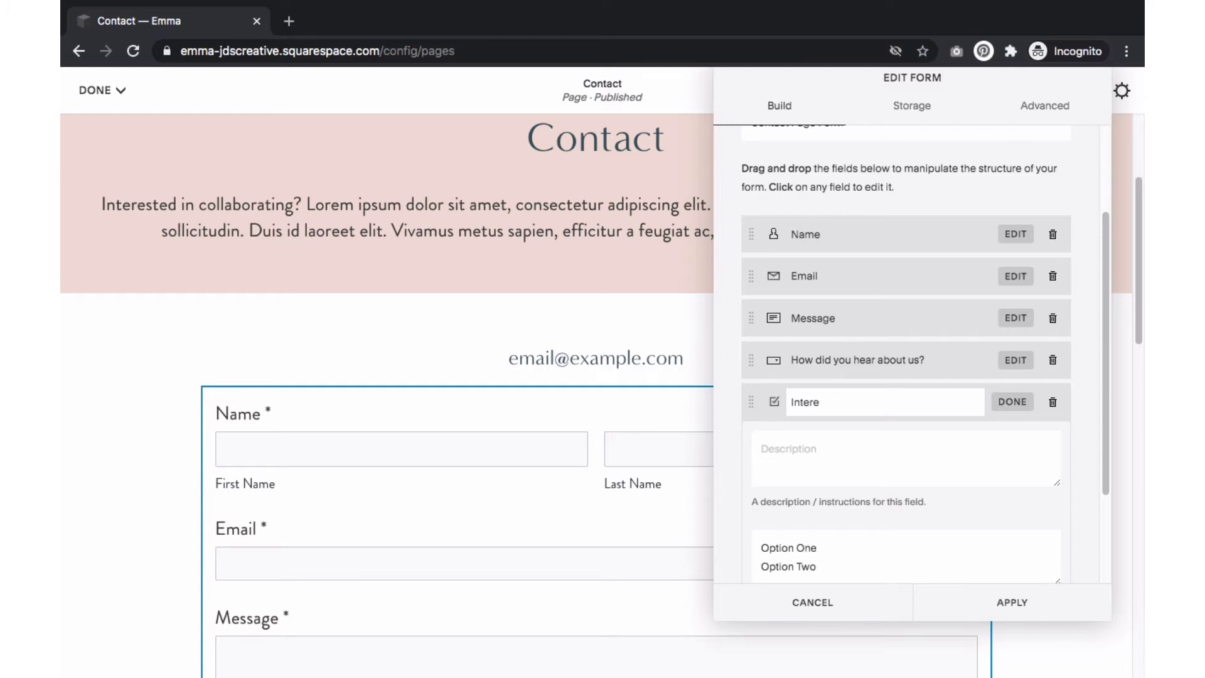
pyautogui.write('sted in;')
# Give it the options Purchasing a template, Custom design work, Saying hello! and make it required.
pyautogui.scroll(-3, 822, 426)
pyautogui.moveTo(816, 467); pyautogui.dragTo(756, 449)
pyautogui.write('Purchasing a template Custom design work Saying hello!')
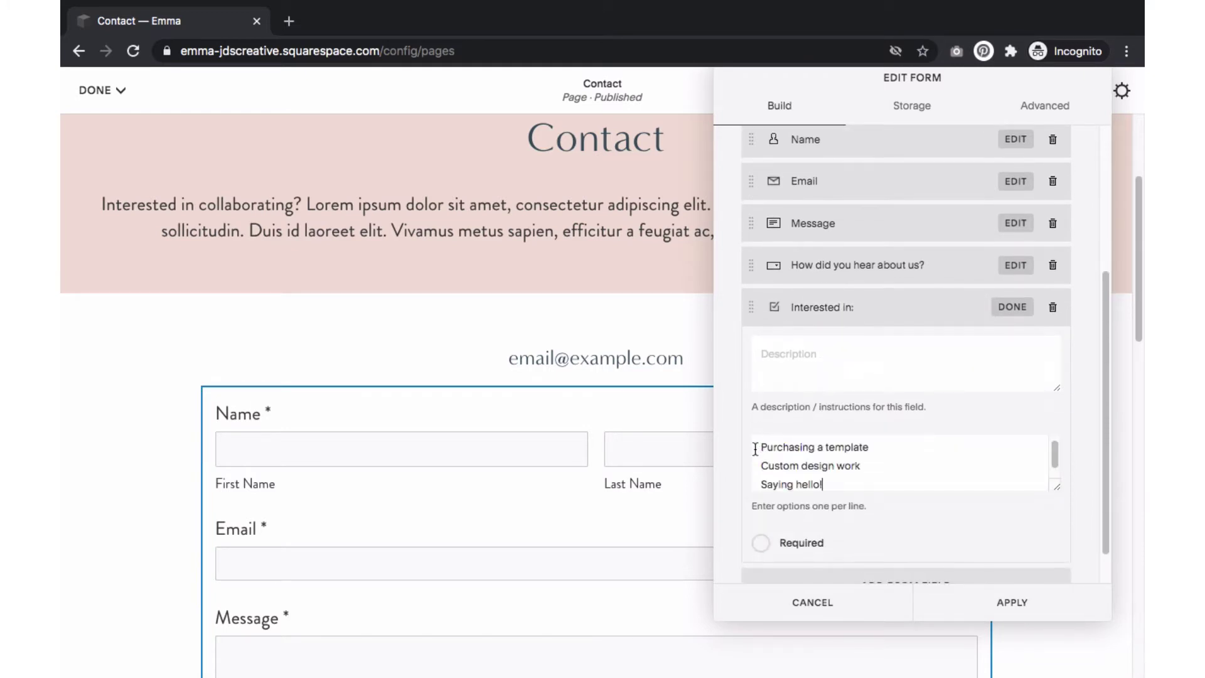
pyautogui.click(760, 542)
pyautogui.scroll(-1, 756, 480)
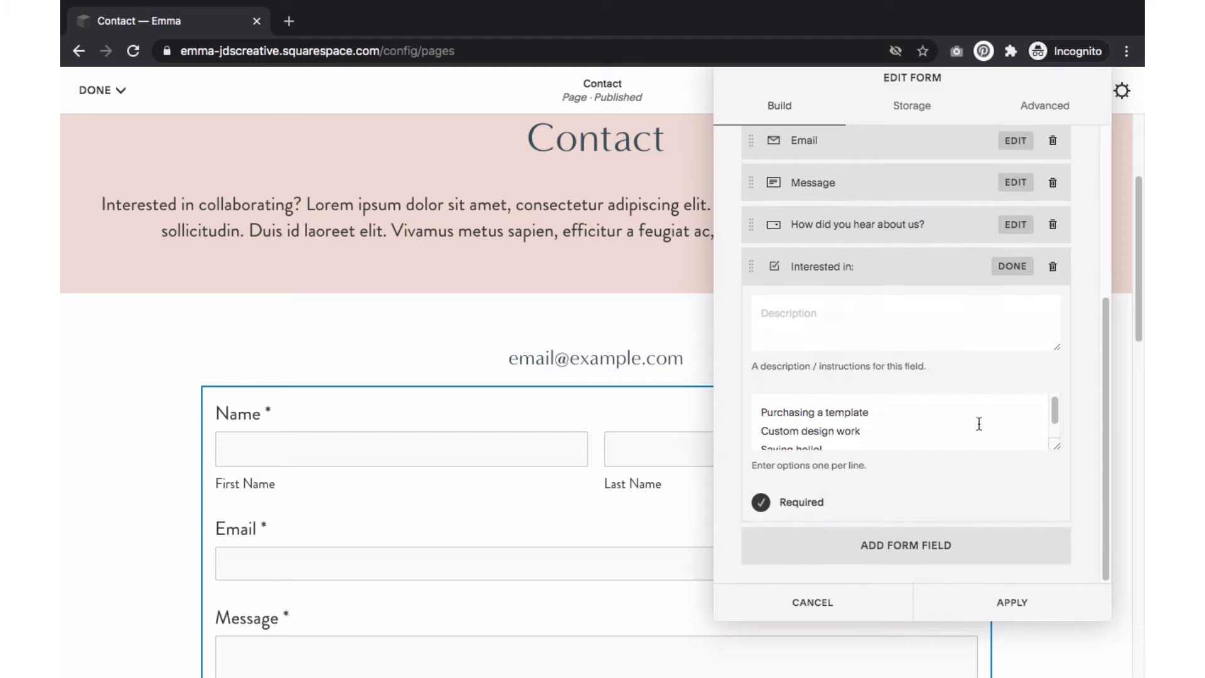
pyautogui.click(1012, 266)
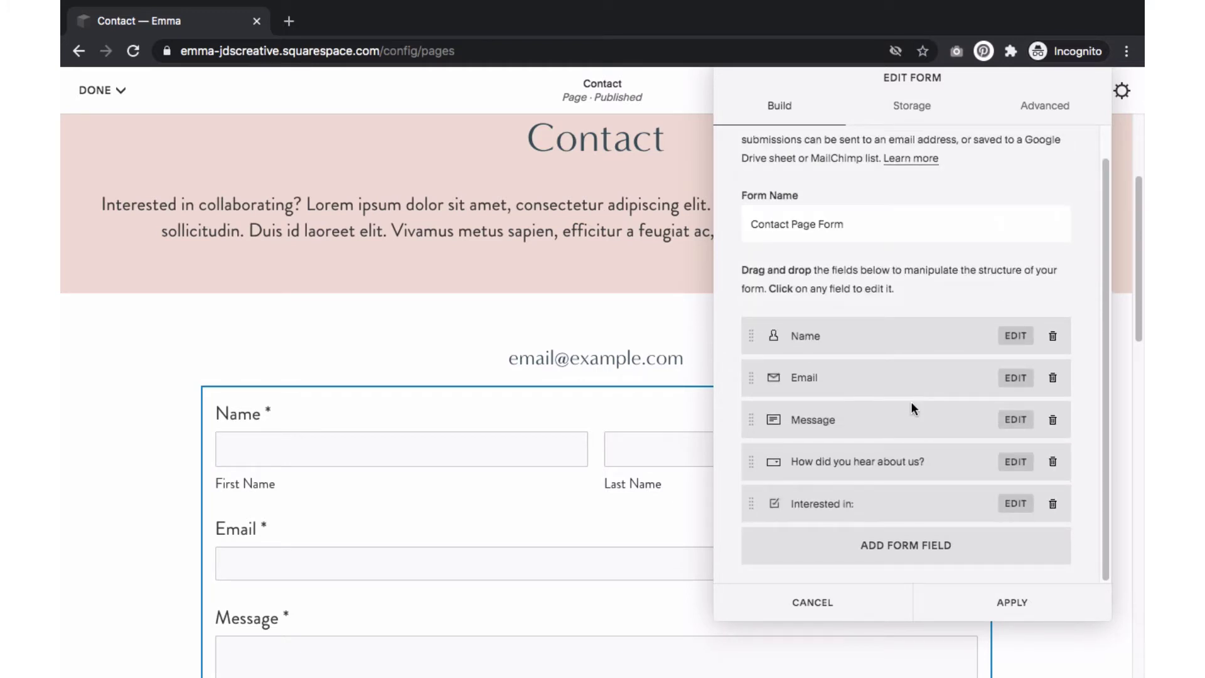
# Drag 'How did you hear about us?' and 'Interested in:' above the Message field.
pyautogui.moveTo(752, 461); pyautogui.dragTo(755, 414)
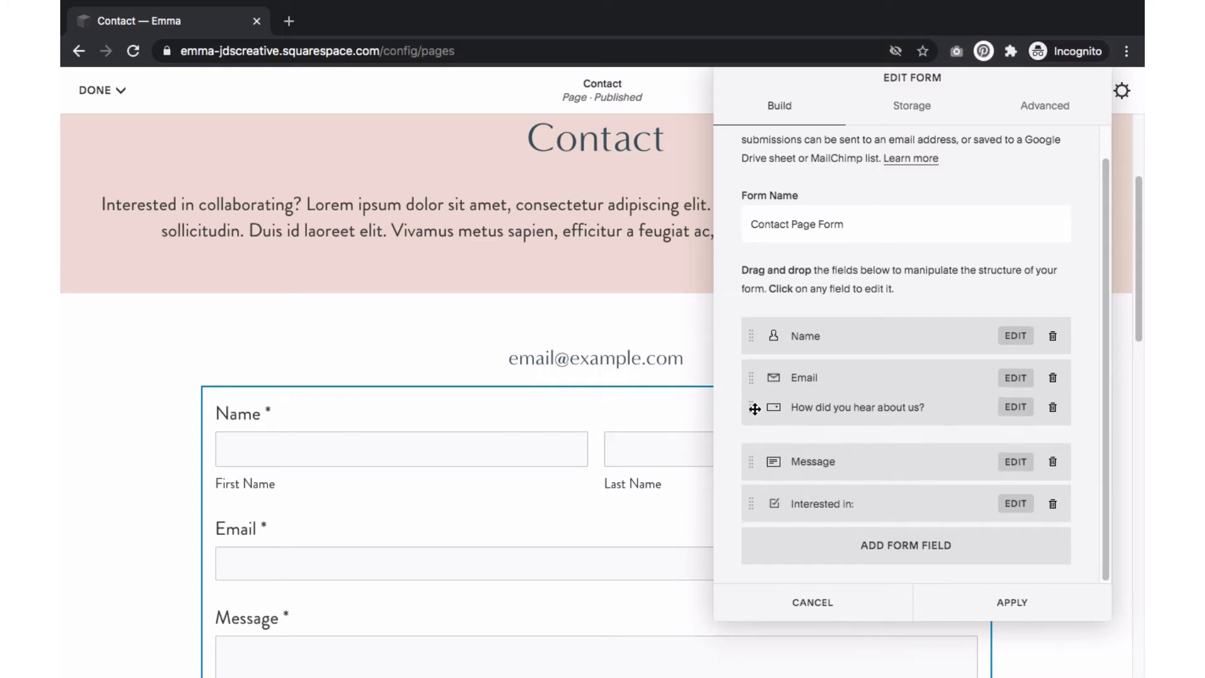
pyautogui.moveTo(751, 502); pyautogui.dragTo(751, 461)
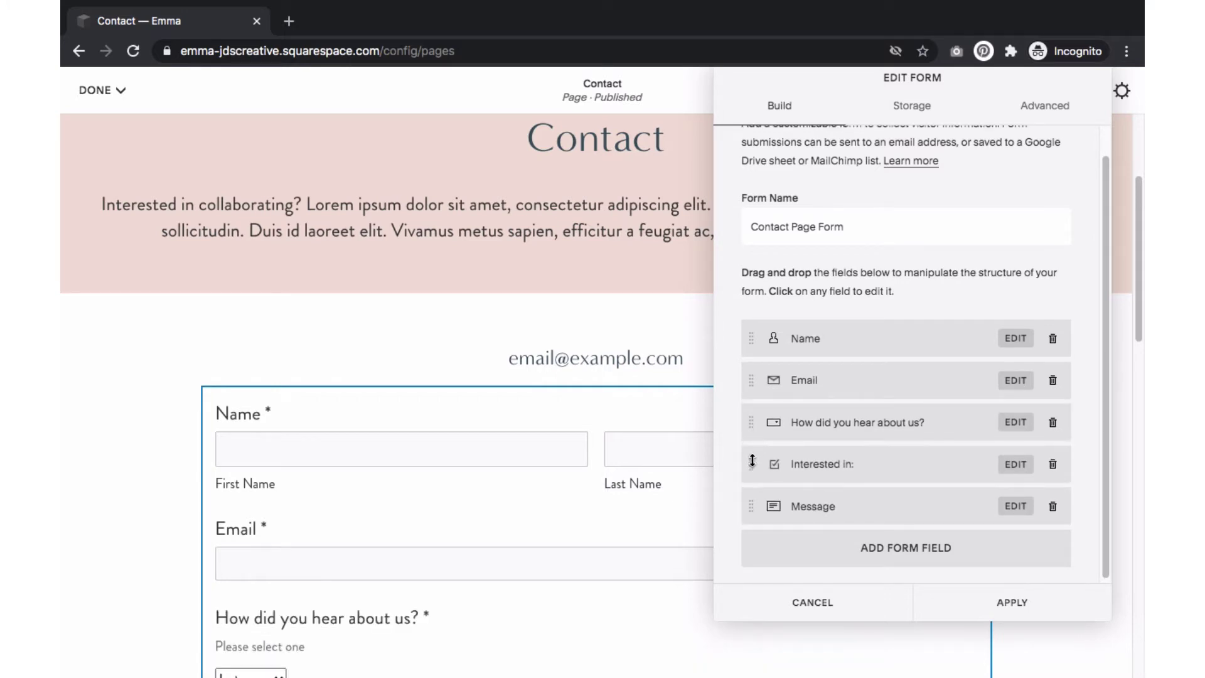
# Review Storage: submissions go to email, with Mailchimp, Zapier and Google Drive unconnected.
pyautogui.click(910, 106)
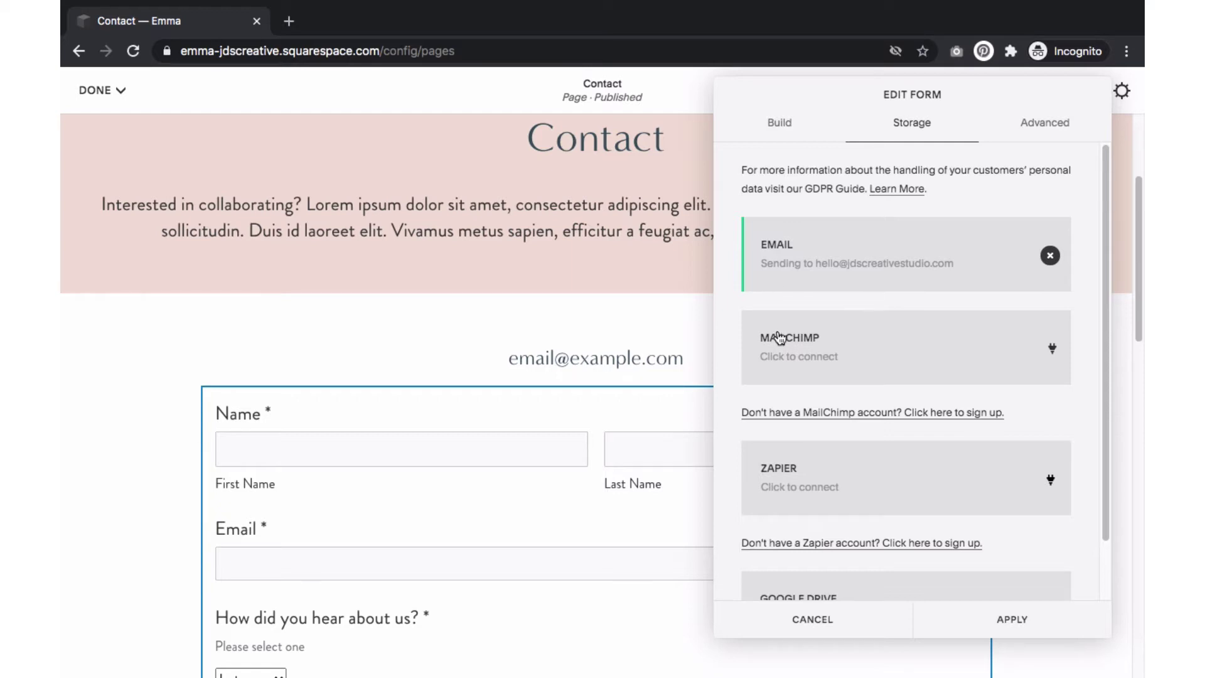
pyautogui.scroll(-1, 776, 329)
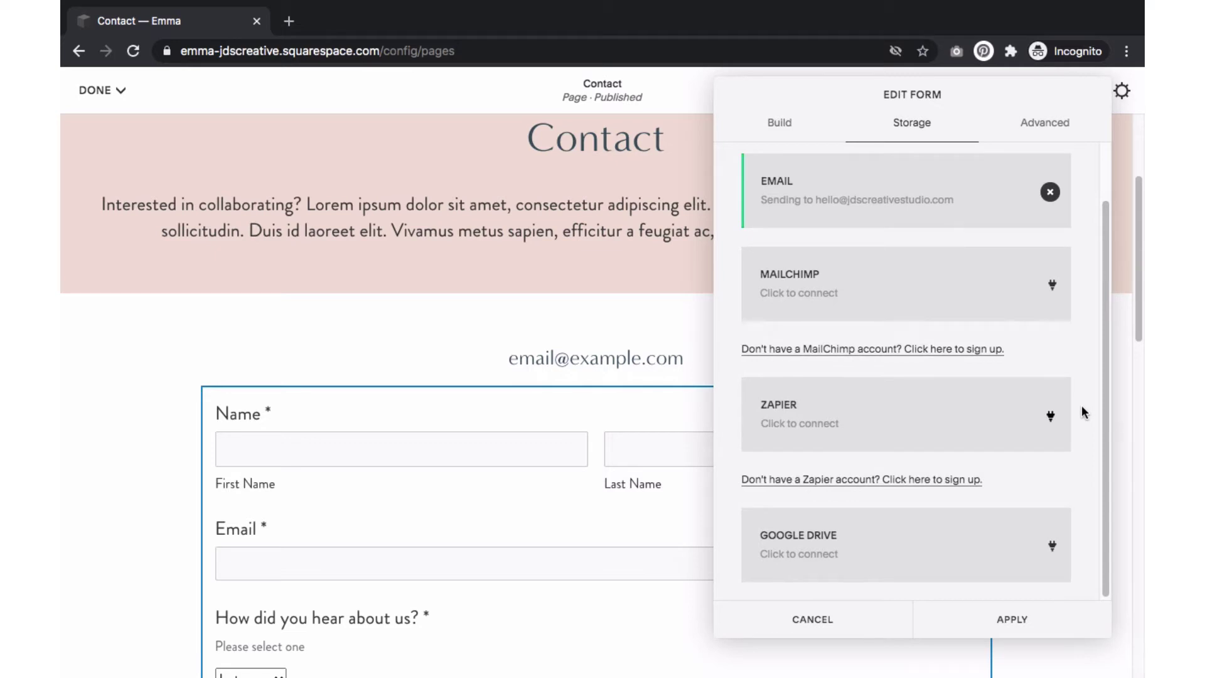
pyautogui.scroll(1, 1081, 407)
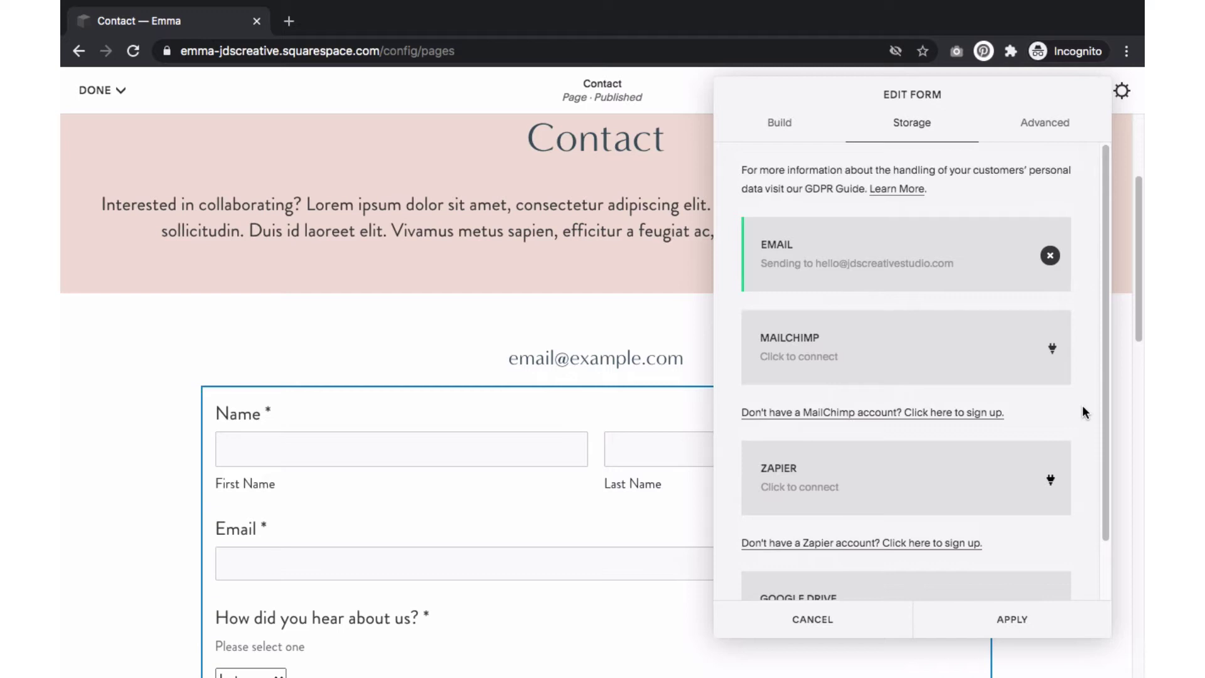
# In Advanced settings, set the post-submit redirect to the site's Home page (/home).
pyautogui.click(1044, 123)
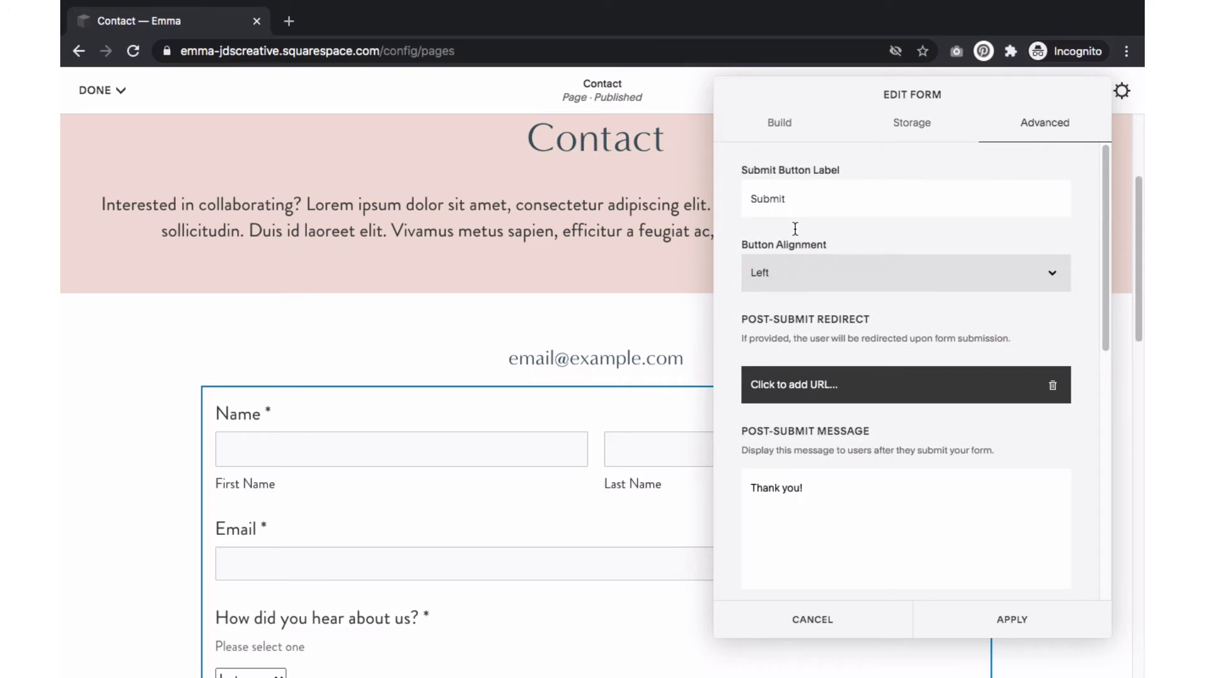
pyautogui.scroll(-4, 492, 323)
pyautogui.scroll(-3, 492, 324)
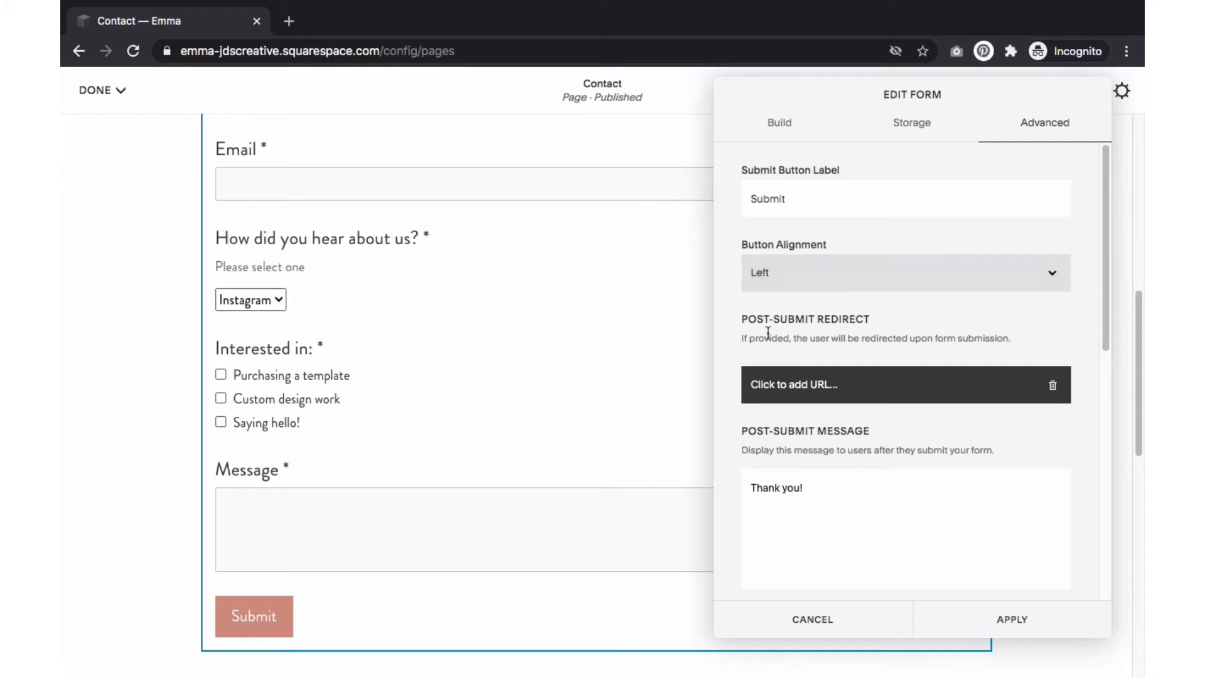
pyautogui.scroll(-2, 765, 333)
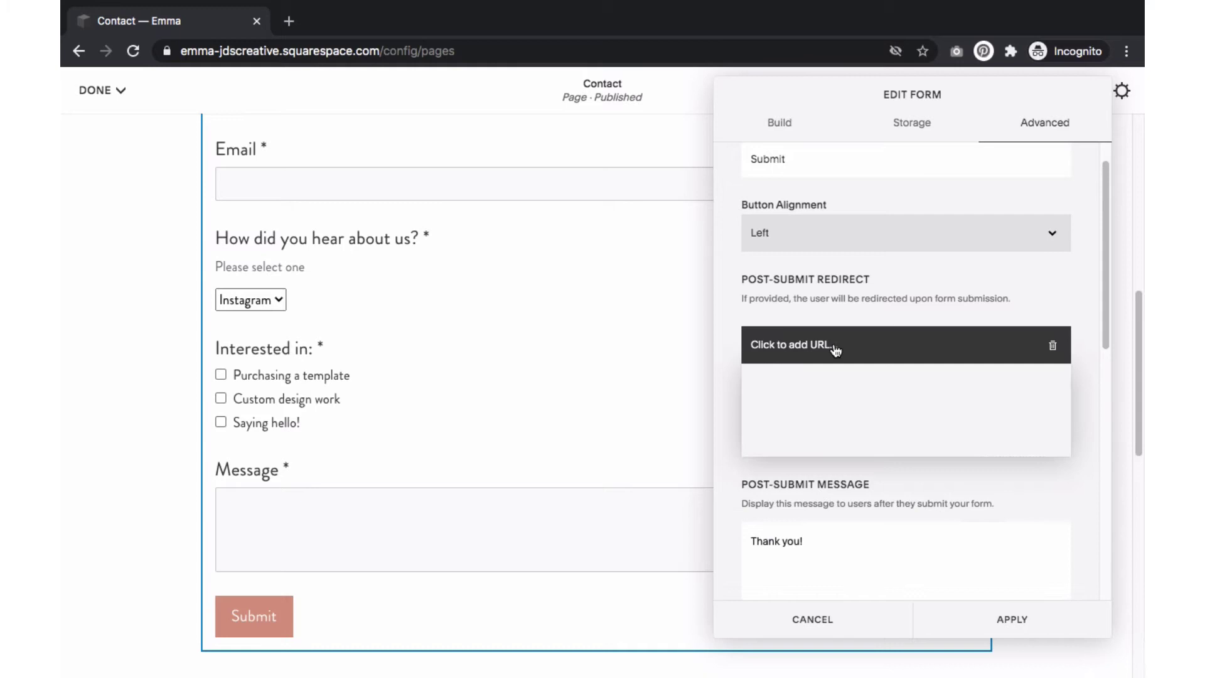
pyautogui.click(833, 349)
pyautogui.click(1035, 384)
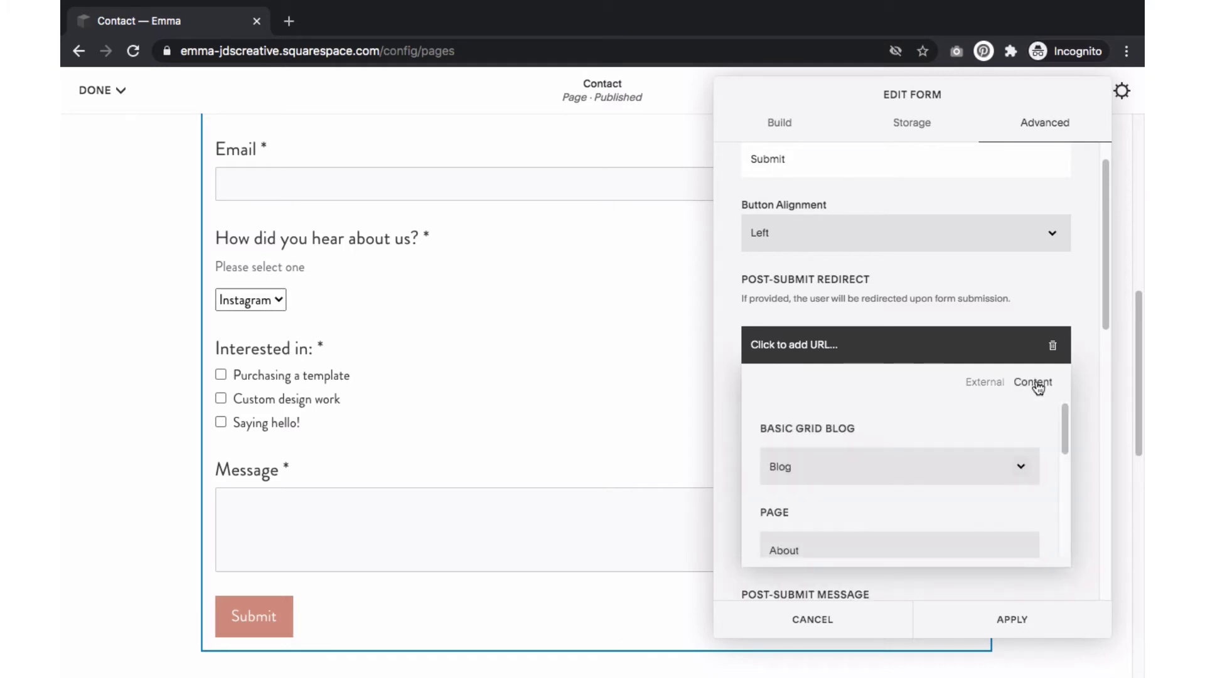
pyautogui.scroll(-2, 810, 429)
pyautogui.scroll(-2, 801, 540)
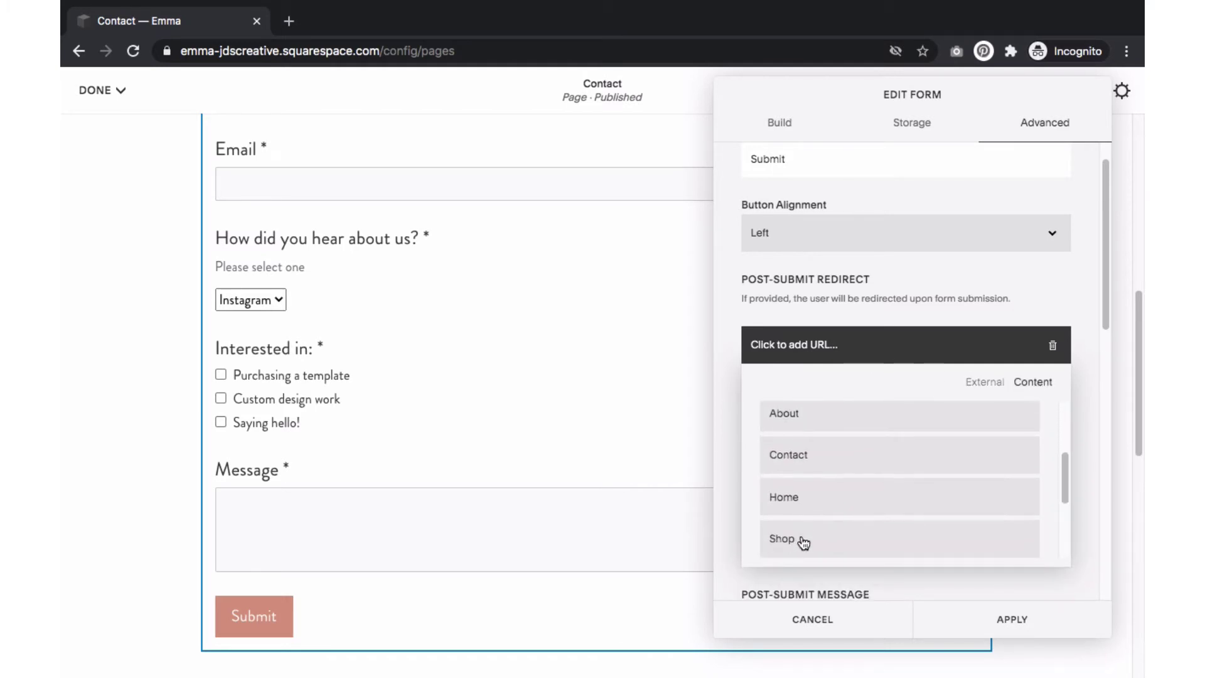
pyautogui.click(789, 500)
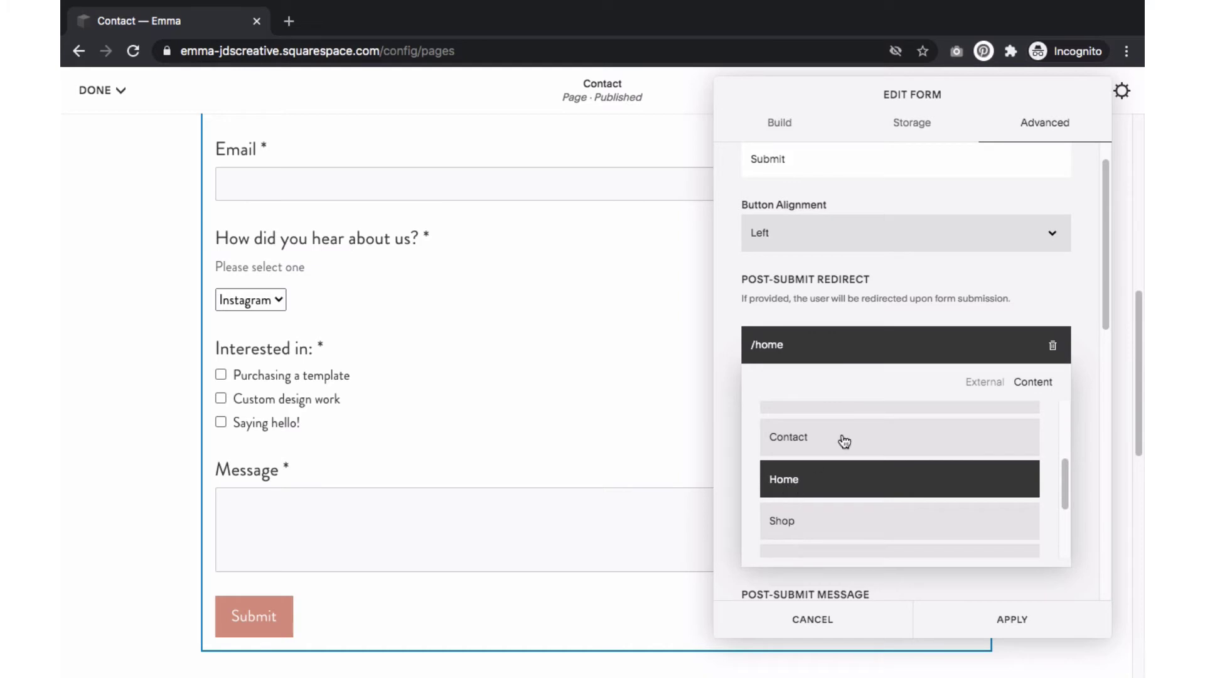
pyautogui.click(1085, 397)
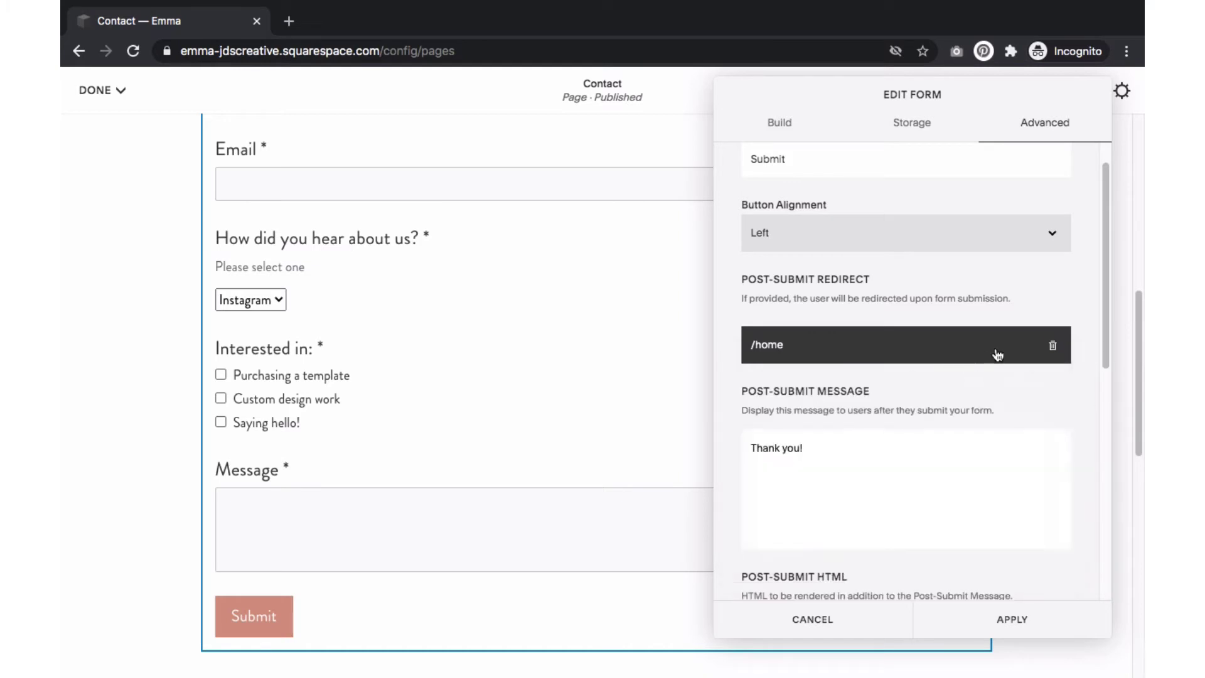
# Delete the /home redirect and set the post-submit message to 'Thank you for your inquiry…24 hours.'.
pyautogui.click(1052, 346)
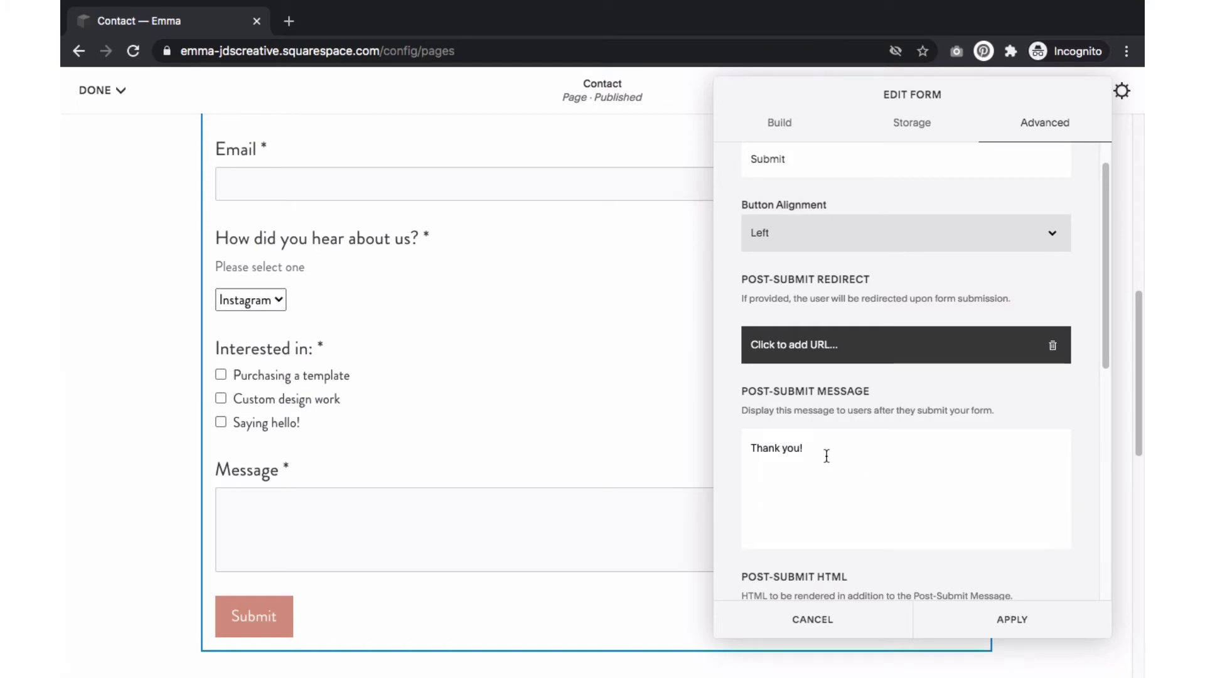
pyautogui.moveTo(820, 450); pyautogui.dragTo(753, 451)
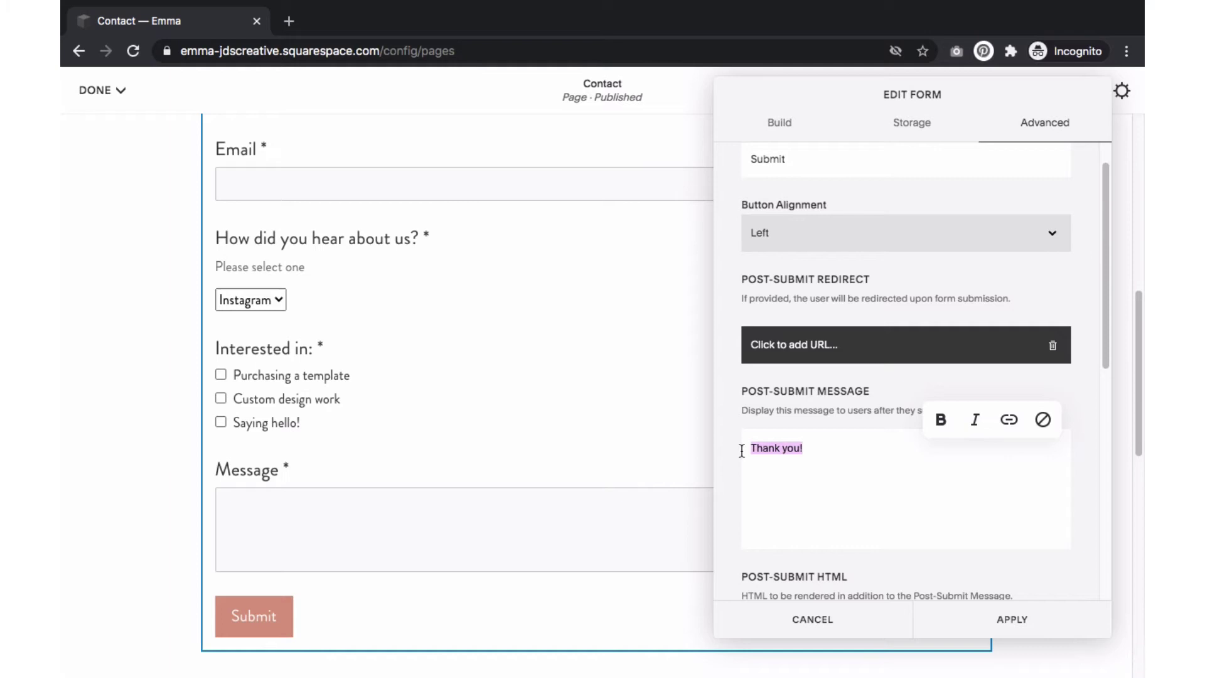
pyautogui.write('Thank you for your inquiry. We will reply to your email within the next 24 hours.')
pyautogui.scroll(-1, 737, 454)
pyautogui.scroll(-5, 735, 450)
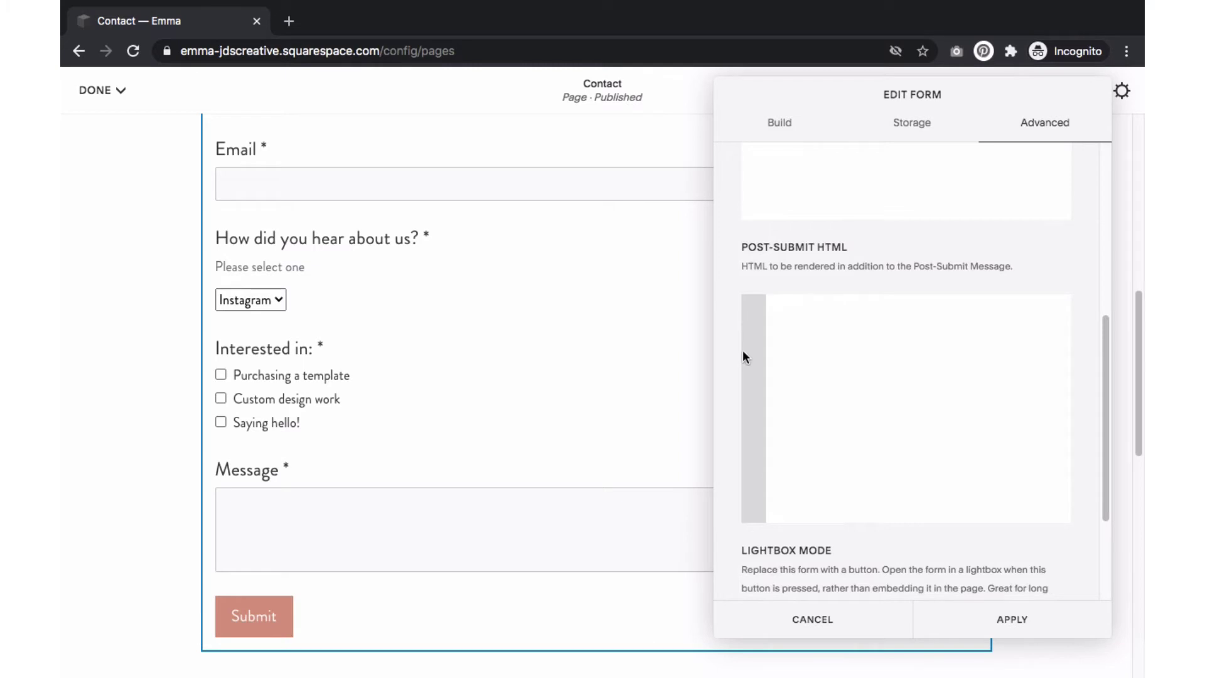
pyautogui.scroll(-3, 736, 351)
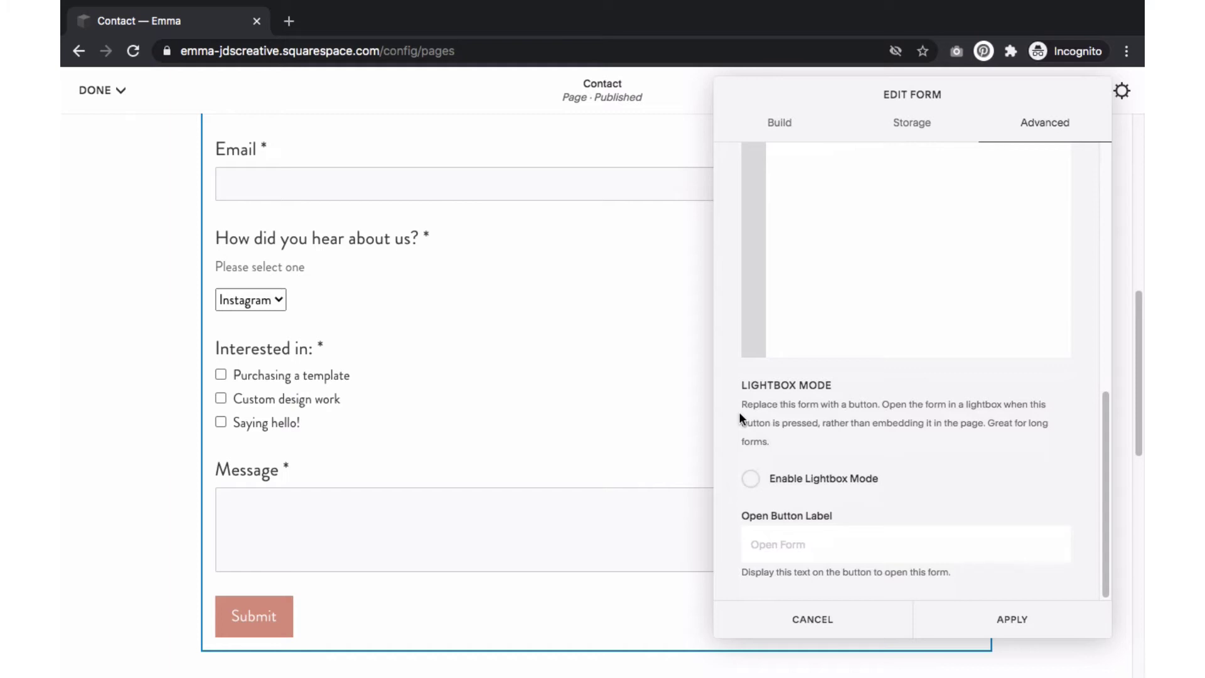
# Enable lightbox mode with the form button labelled 'This is a form'.
pyautogui.click(751, 481)
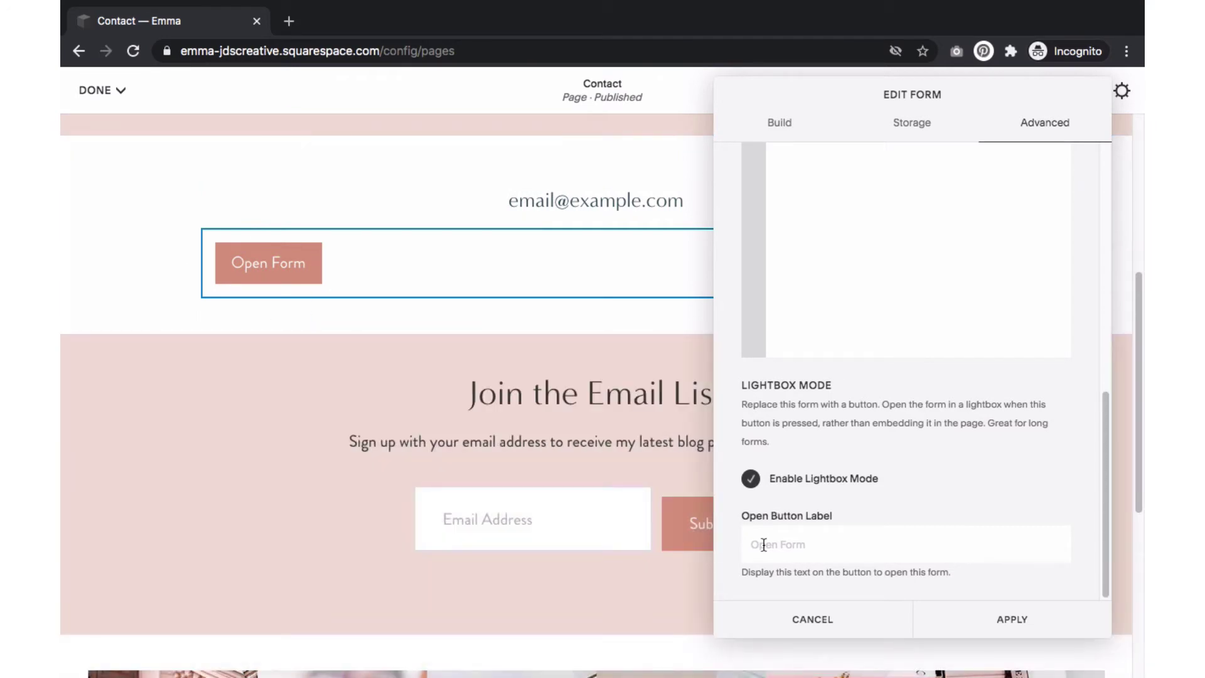
pyautogui.click(765, 544)
pyautogui.write('This is a form')
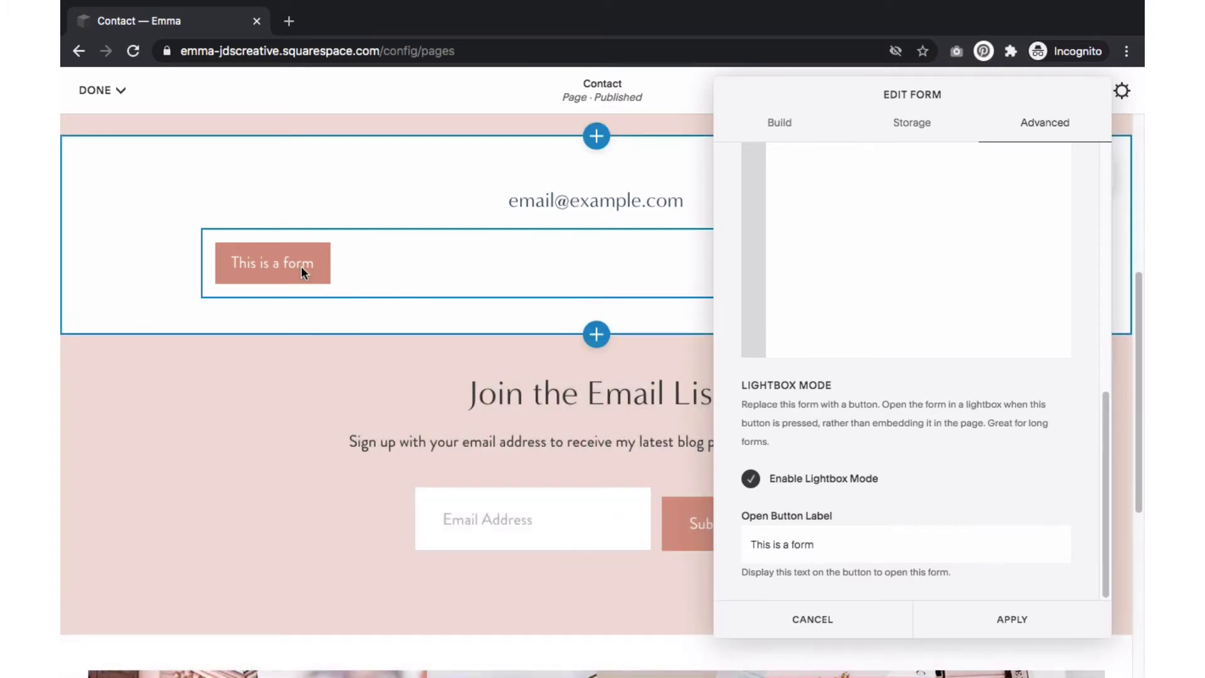
# Uncheck Enable Lightbox Mode so the full form is embedded on the page.
pyautogui.scroll(1, 761, 481)
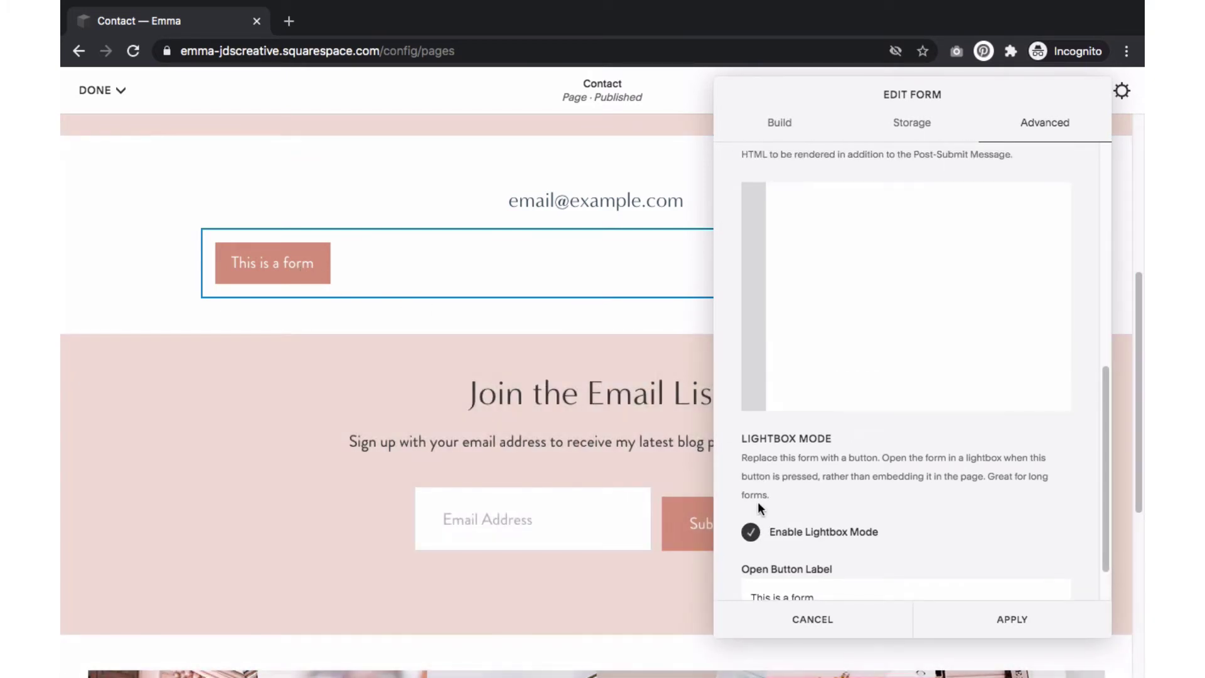
pyautogui.scroll(-2, 758, 502)
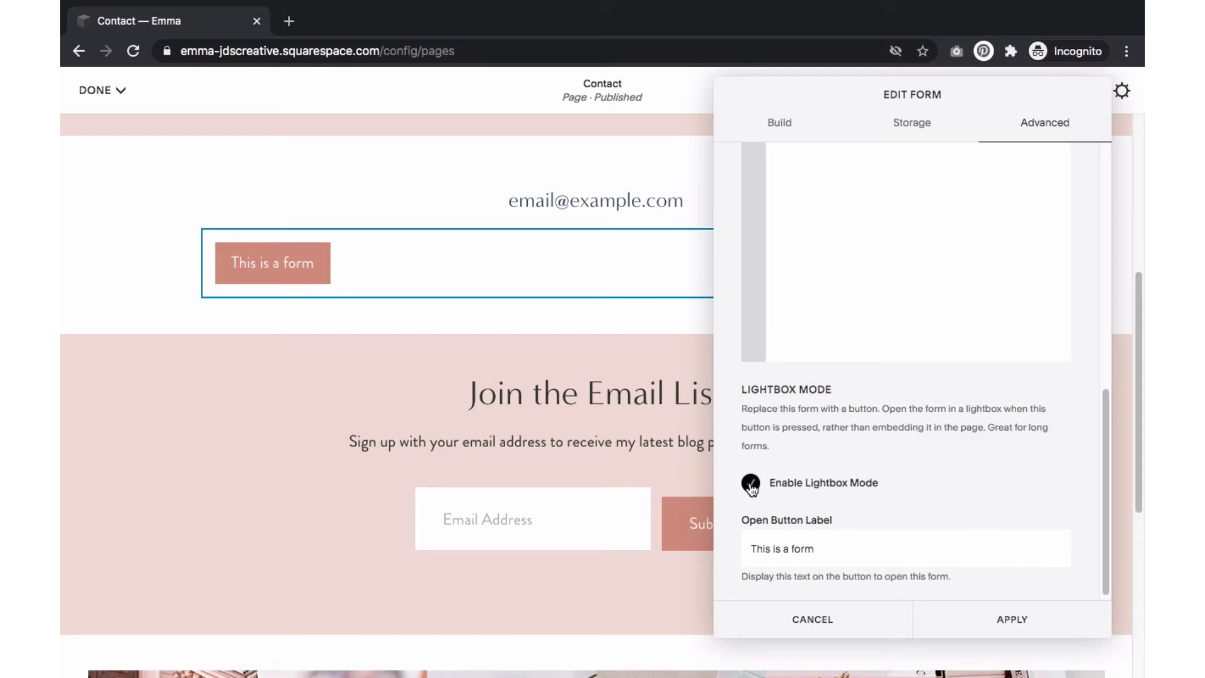
pyautogui.click(751, 484)
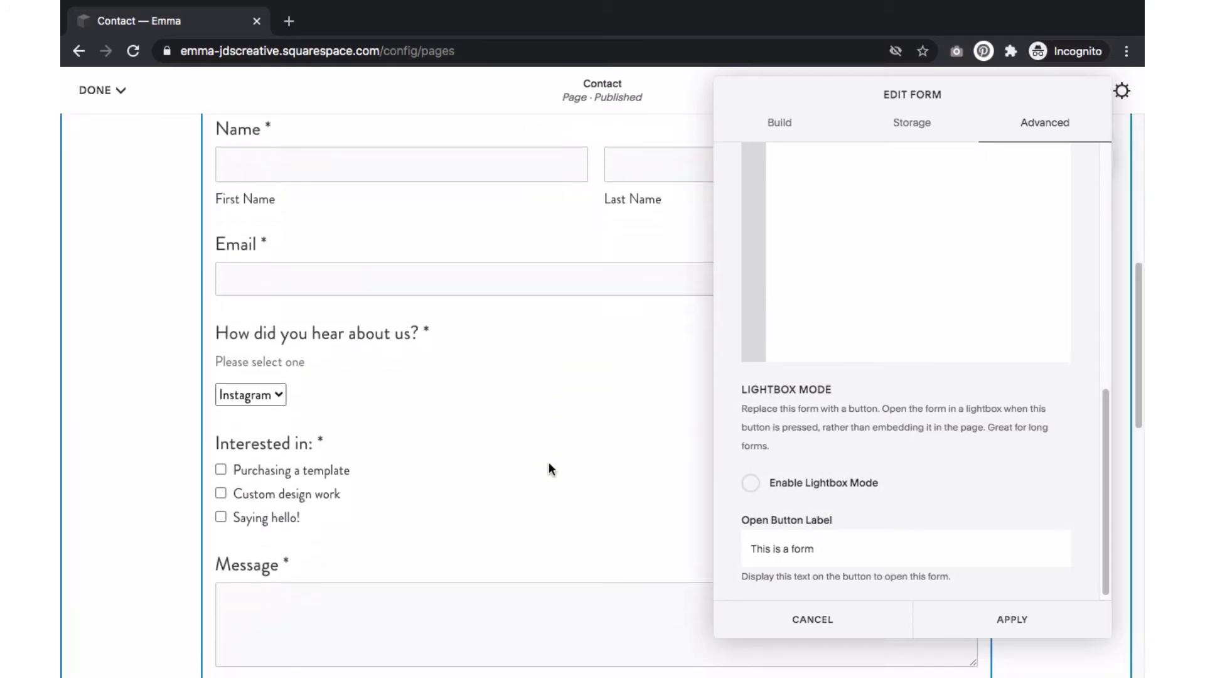
pyautogui.scroll(-3, 548, 468)
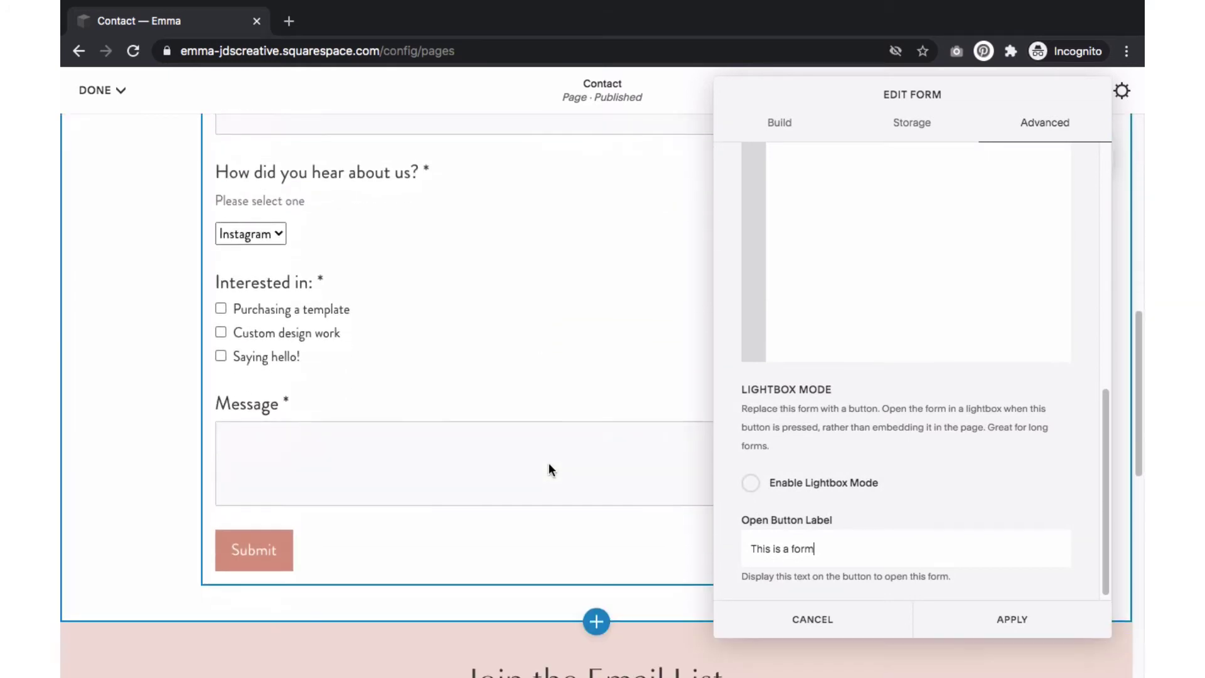
# Apply the form settings, then save the Contact page and exit the editor.
pyautogui.click(1011, 621)
pyautogui.moveTo(123, 69)
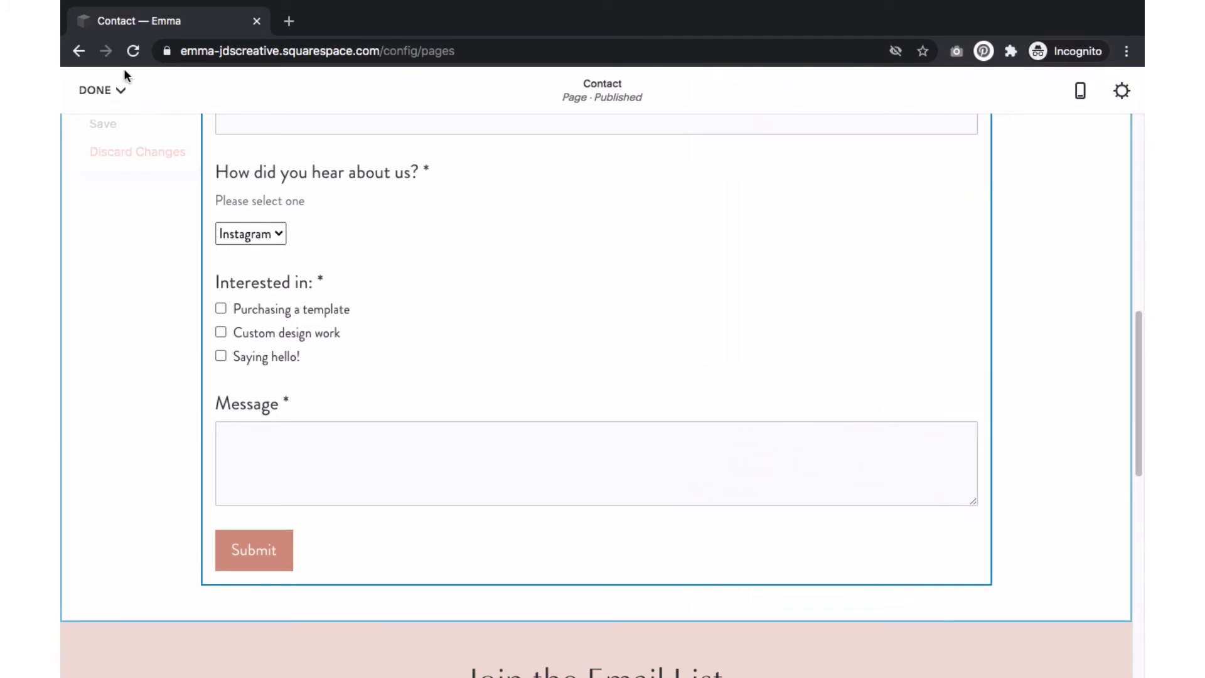
pyautogui.click(107, 123)
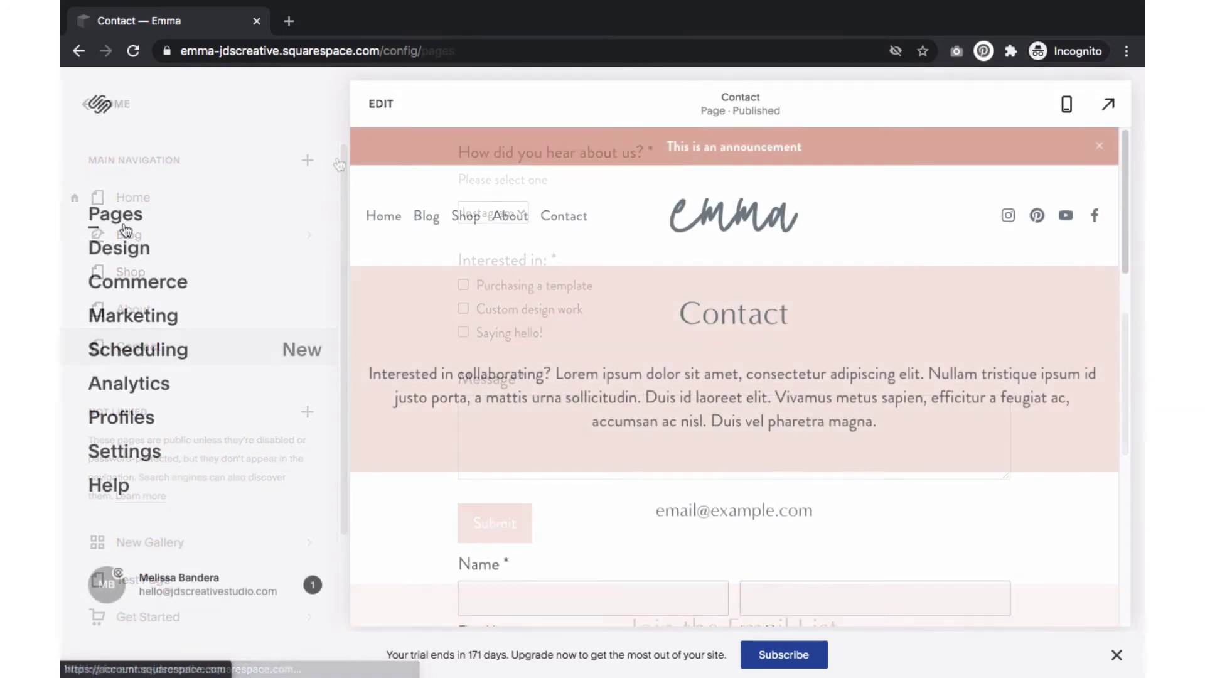
# Go to Design > Colors > Section Themes and edit the Light Minimal theme.
pyautogui.click(125, 251)
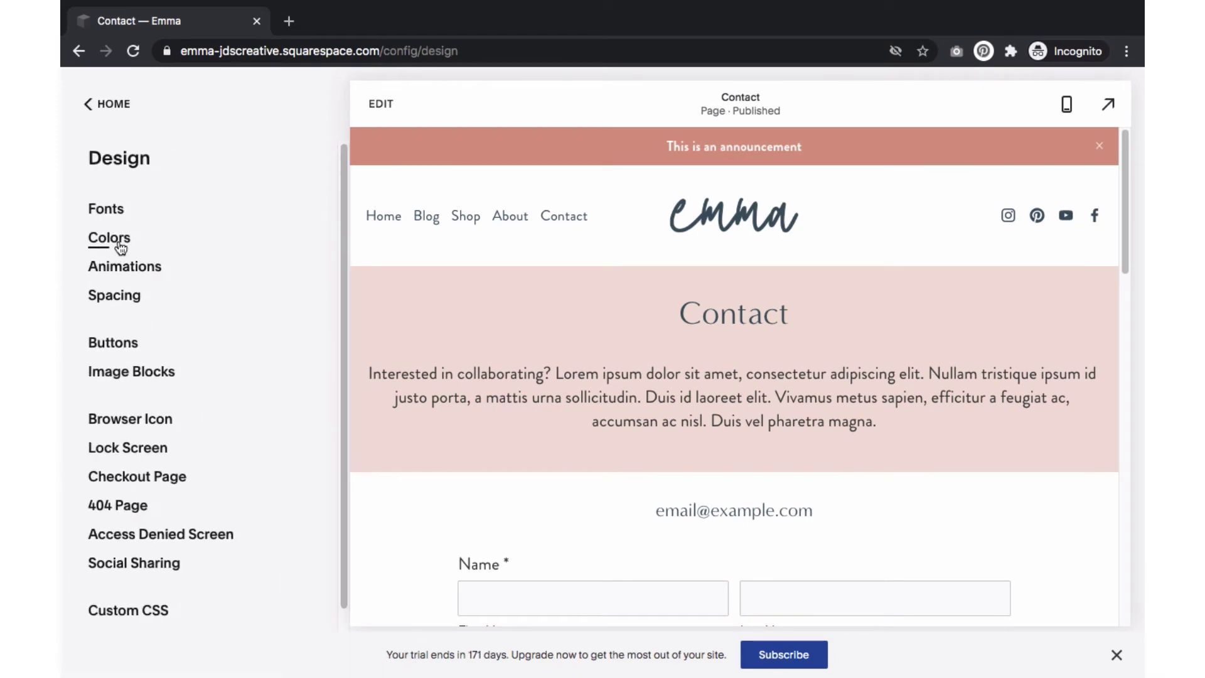
pyautogui.click(120, 239)
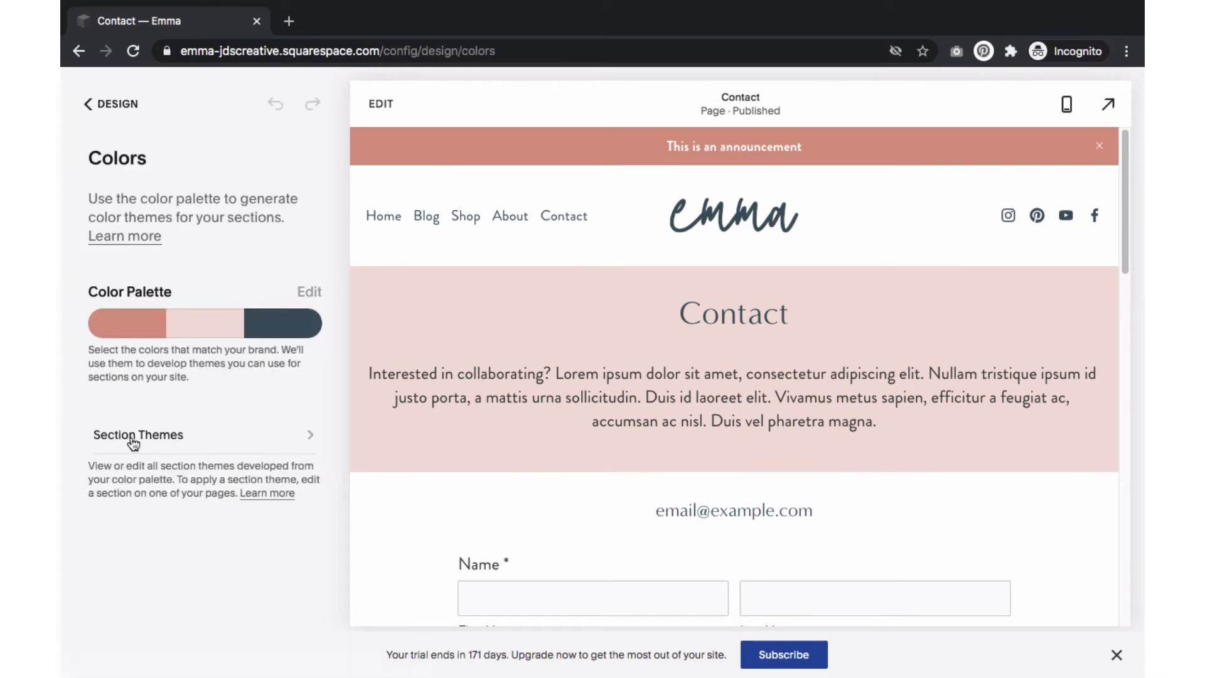
pyautogui.click(131, 434)
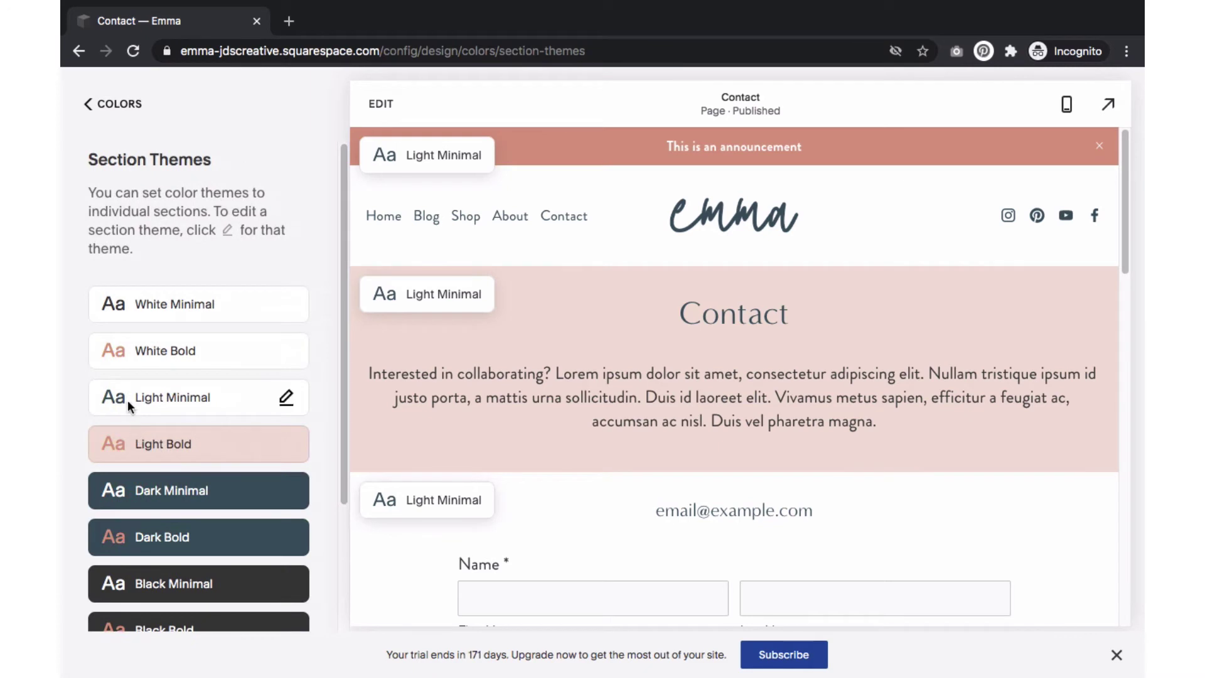
pyautogui.click(282, 397)
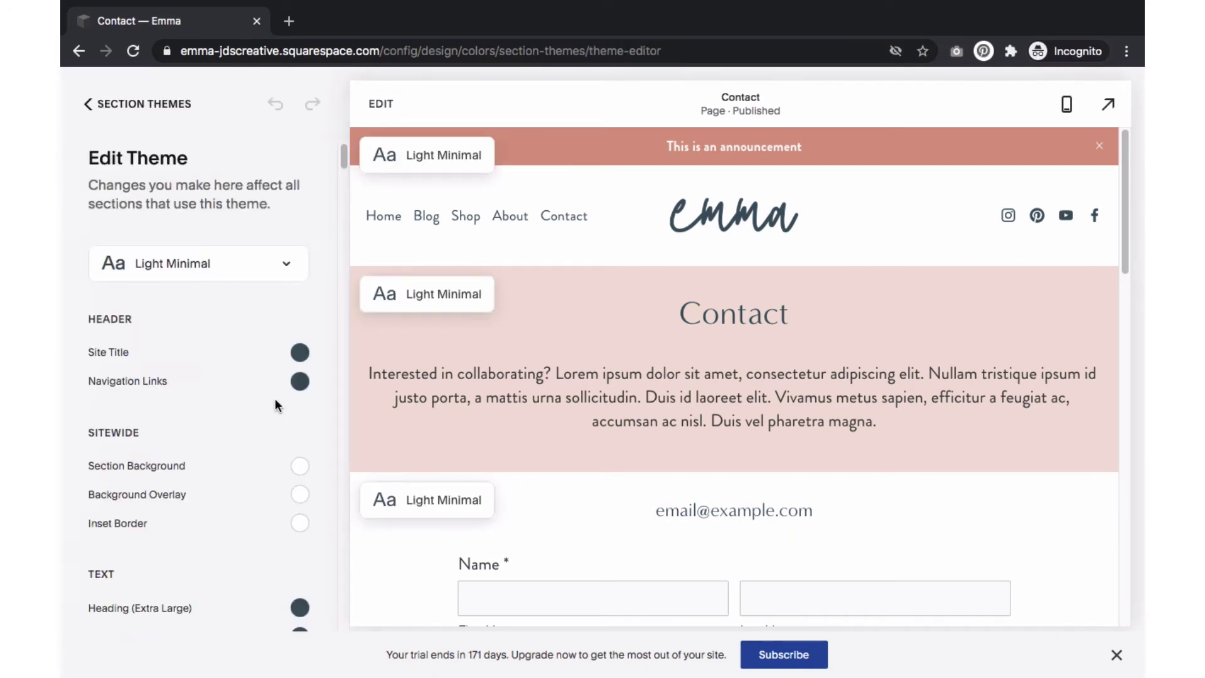
pyautogui.scroll(-3, 694, 371)
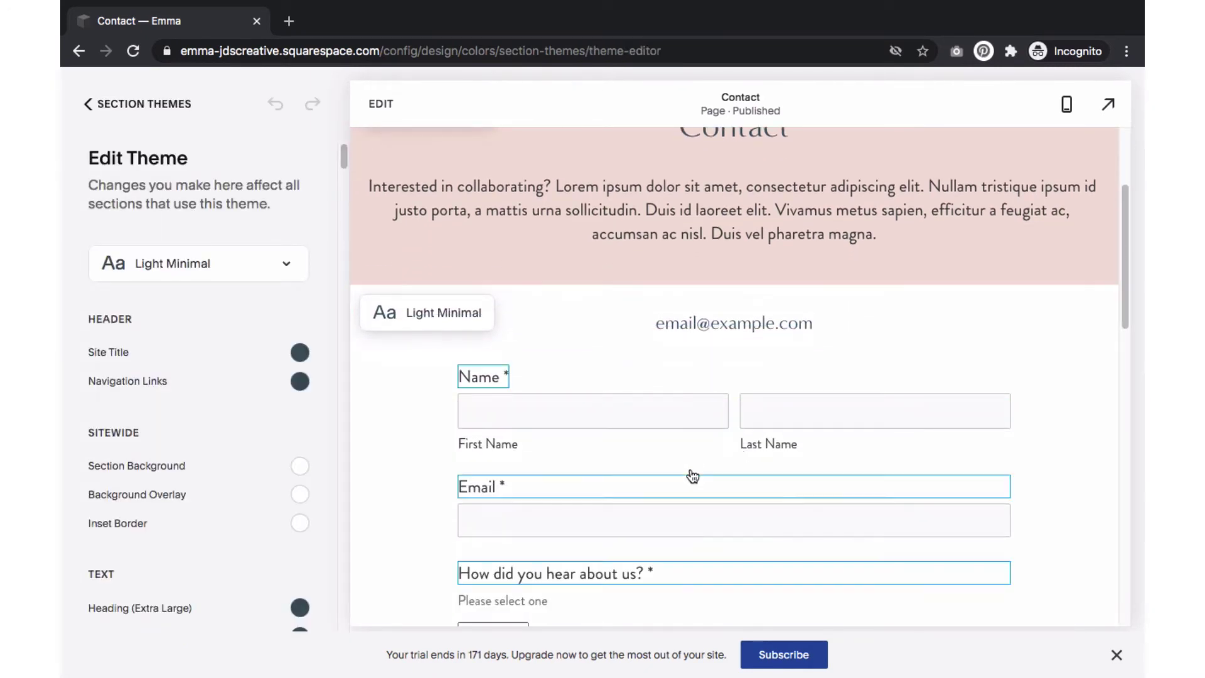
# Set the form block's Title, Description and Caption colours to the dark blue-grey swatch.
pyautogui.click(695, 474)
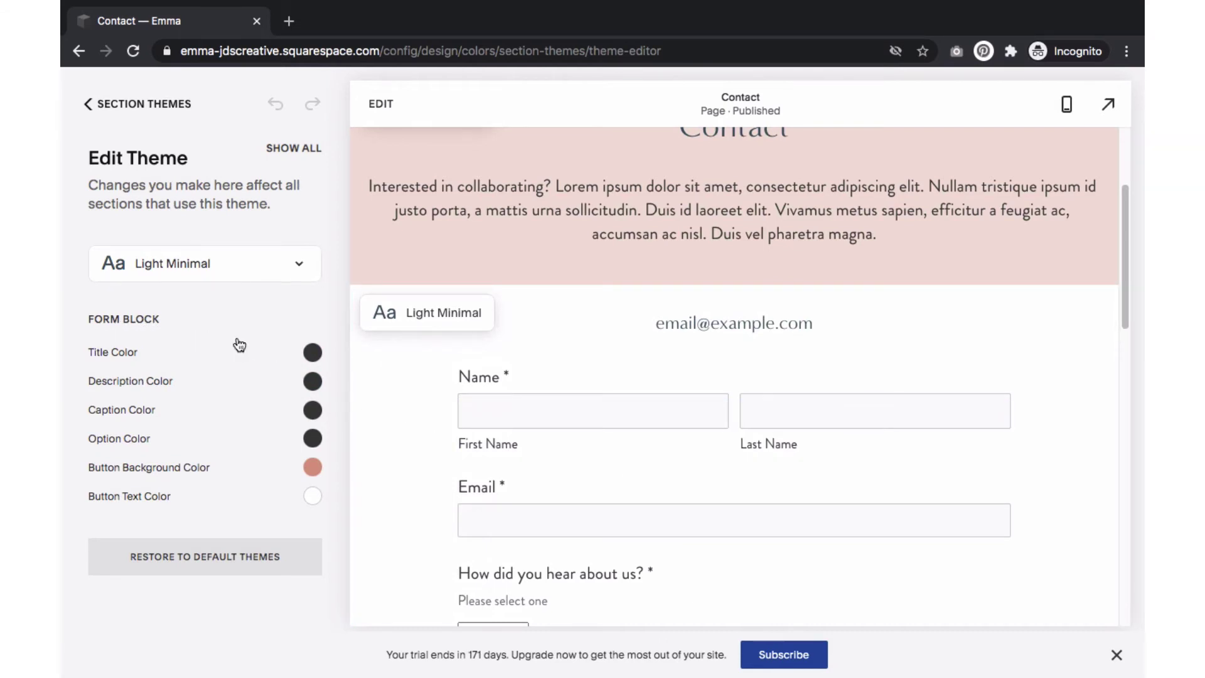
pyautogui.click(313, 352)
pyautogui.click(305, 441)
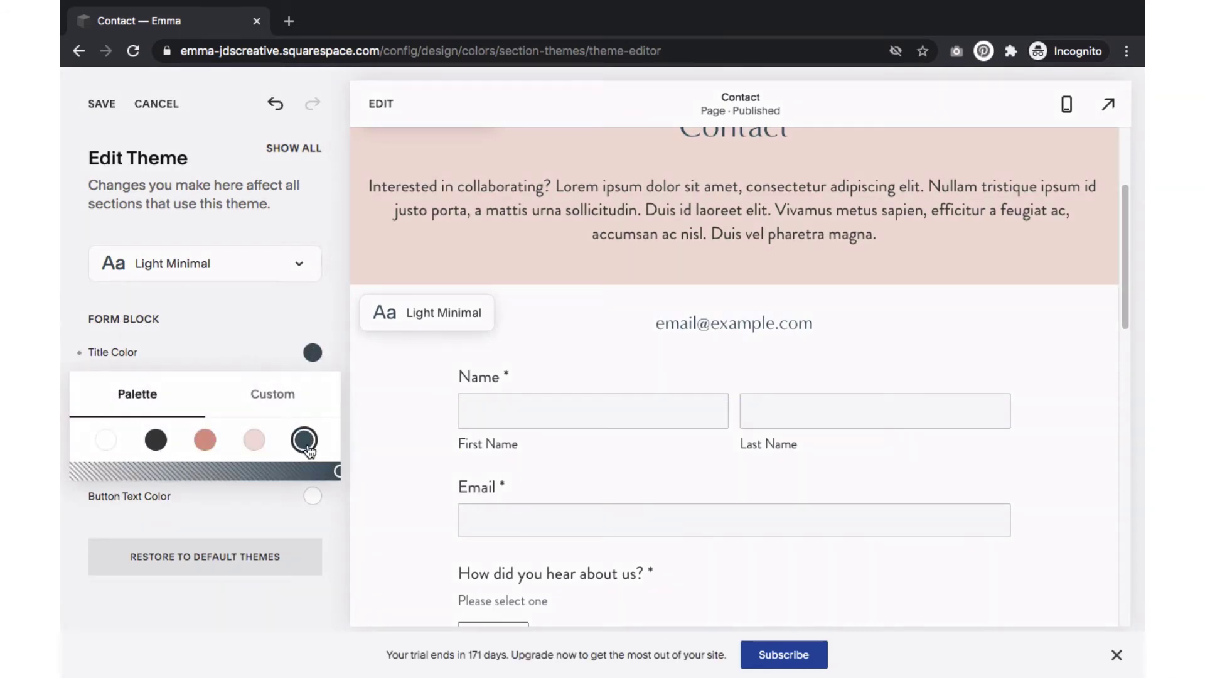
pyautogui.click(276, 351)
pyautogui.click(313, 381)
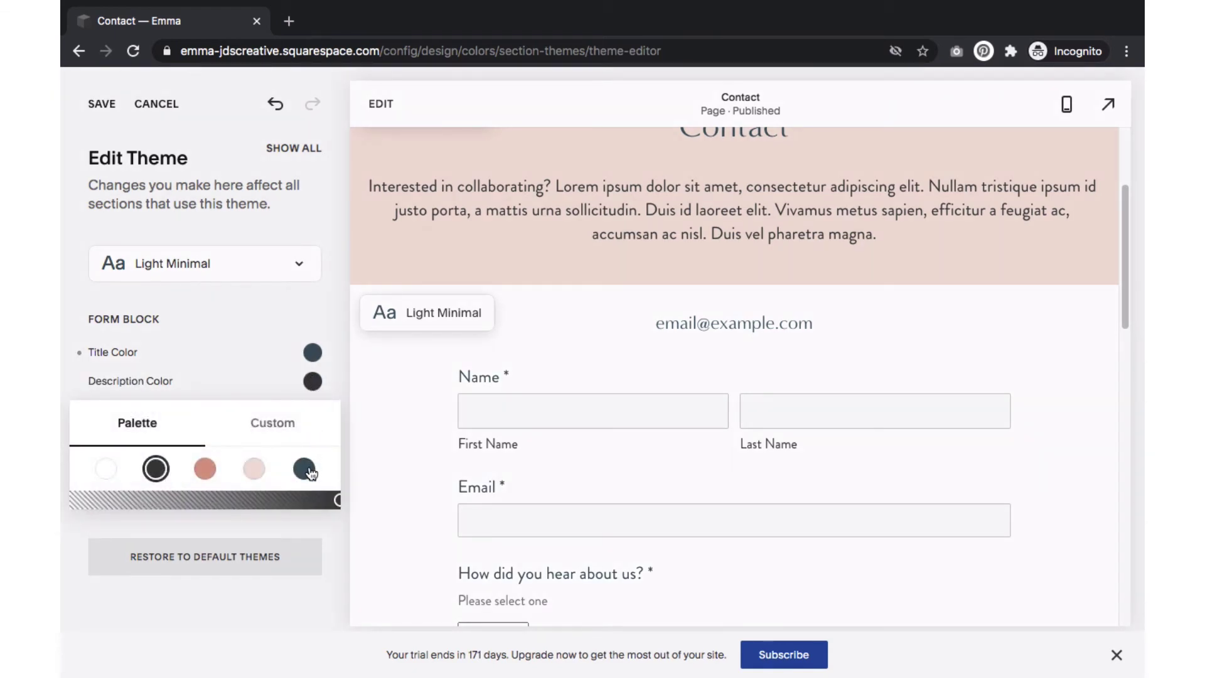
pyautogui.click(305, 468)
pyautogui.click(295, 385)
pyautogui.click(312, 410)
pyautogui.click(304, 498)
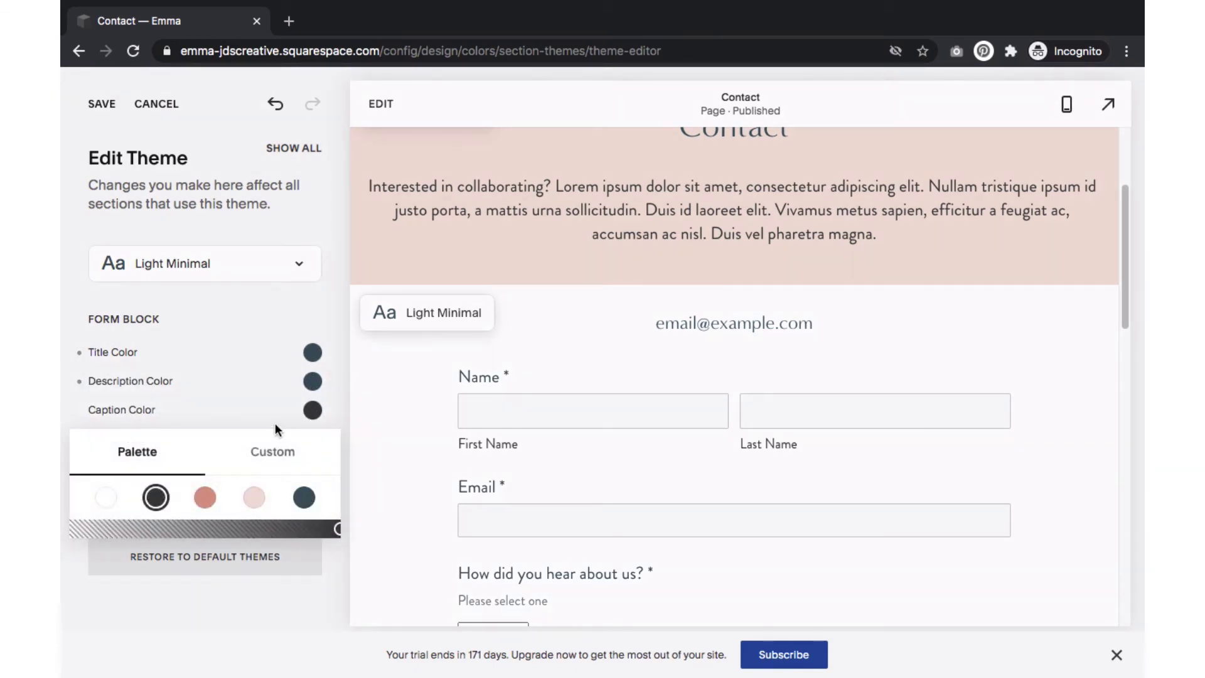
pyautogui.click(275, 423)
# Make the form Option colour salmon and save the Light Minimal theme.
pyautogui.click(312, 438)
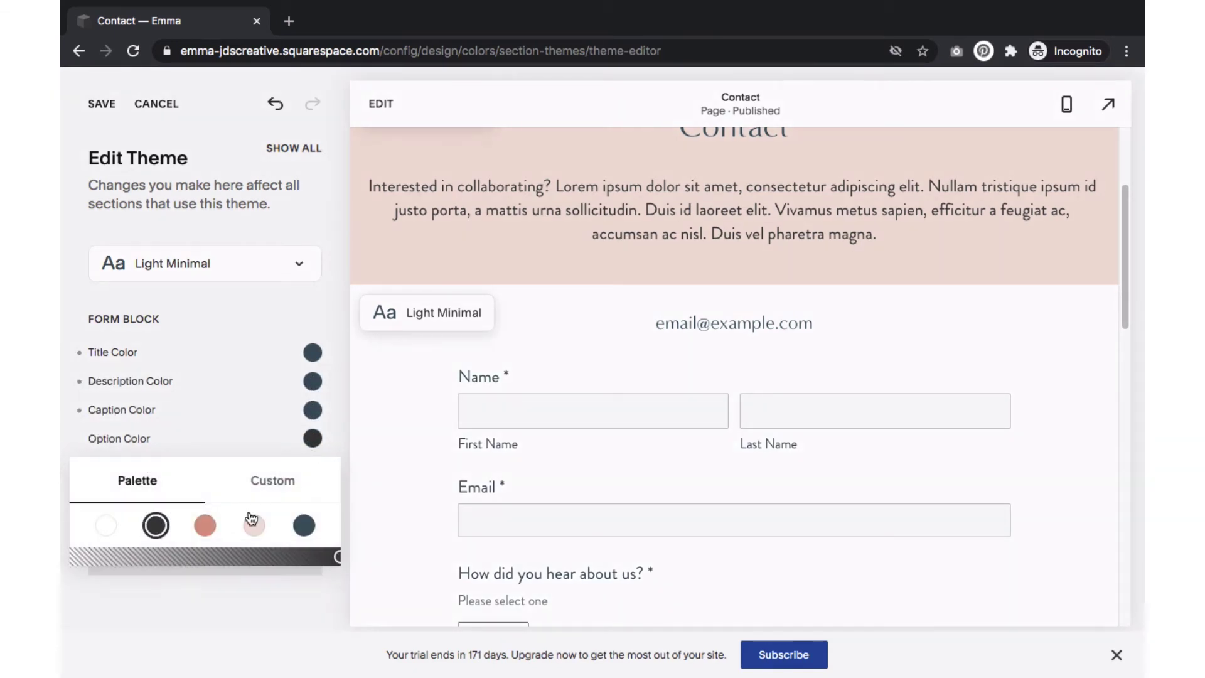
pyautogui.click(204, 525)
pyautogui.click(265, 445)
pyautogui.scroll(-2, 425, 460)
pyautogui.scroll(-1, 425, 460)
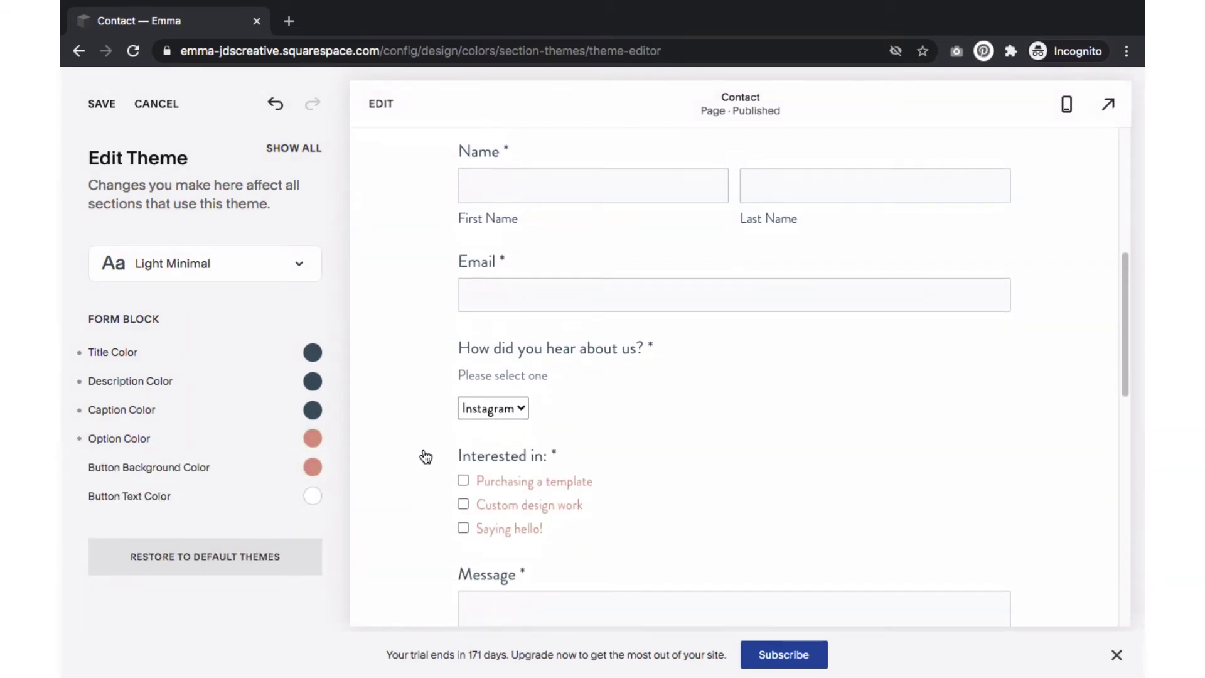
pyautogui.click(103, 117)
pyautogui.click(106, 111)
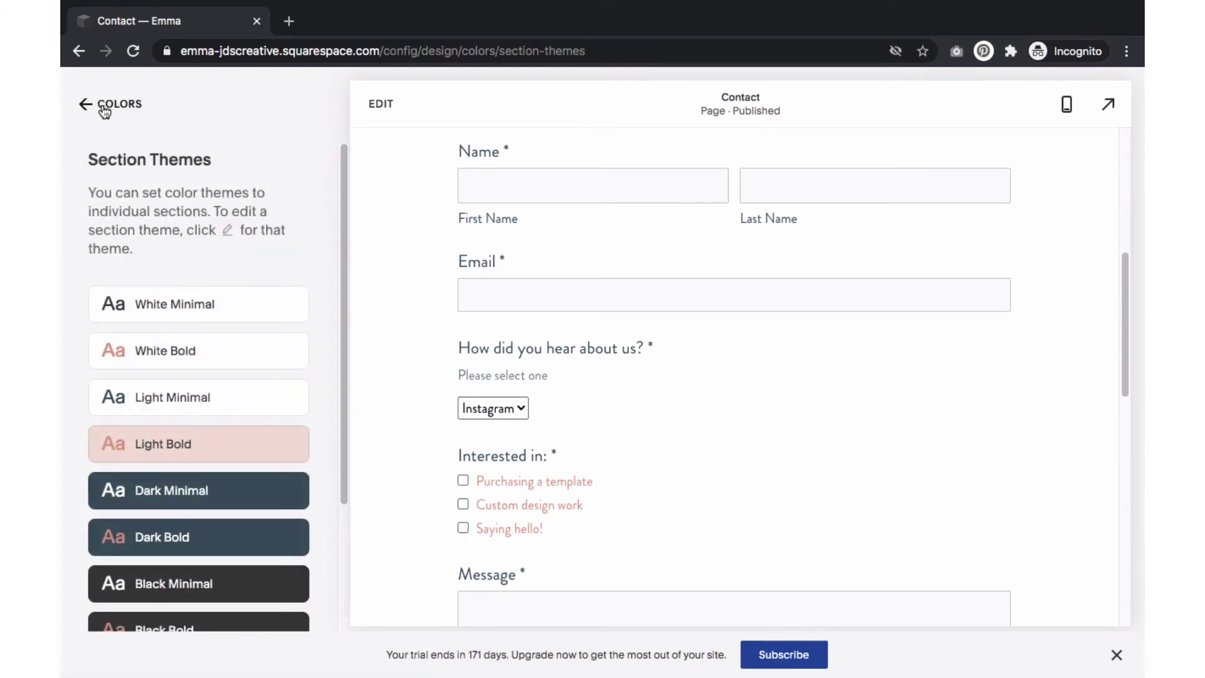
# Go back to Design > Fonts > Assign Styles and scroll to the Form Block entries.
pyautogui.click(103, 111)
pyautogui.click(105, 111)
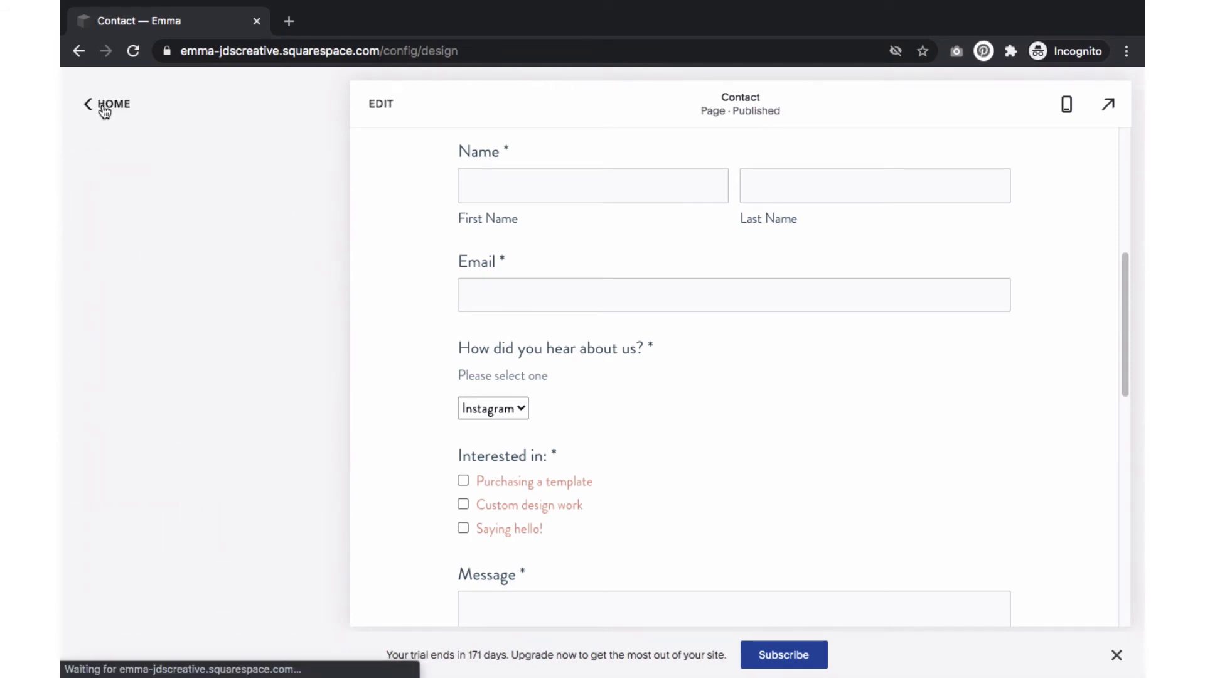
pyautogui.click(107, 211)
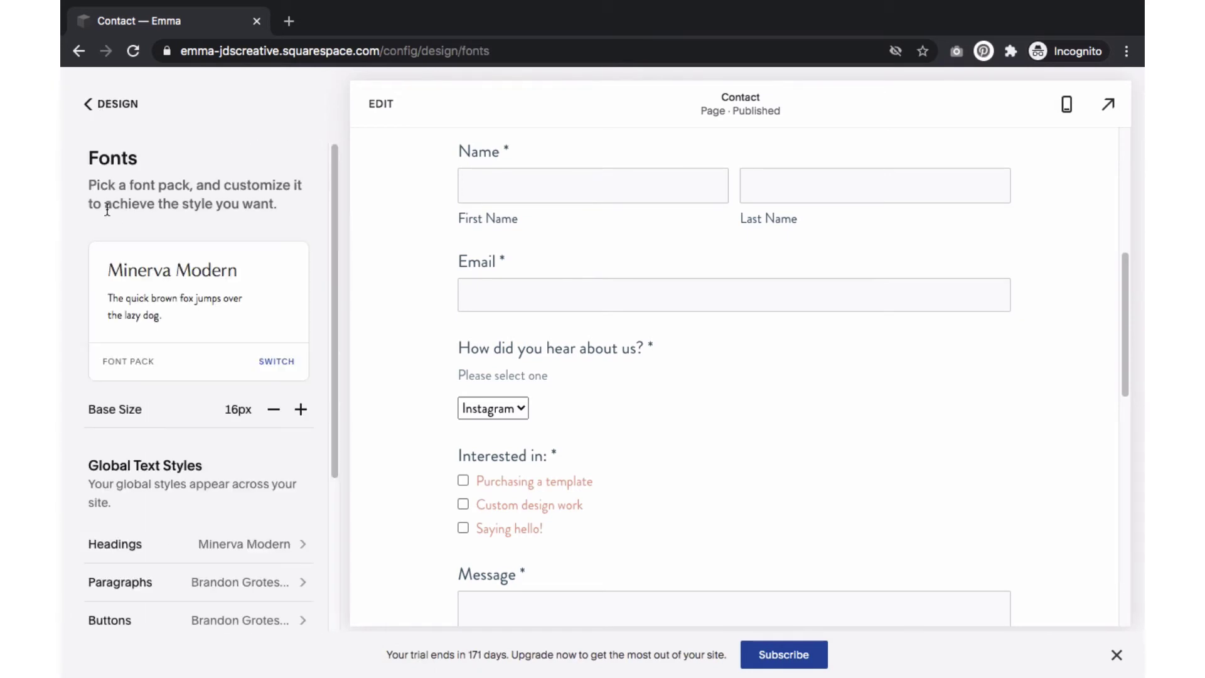
pyautogui.scroll(-4, 107, 210)
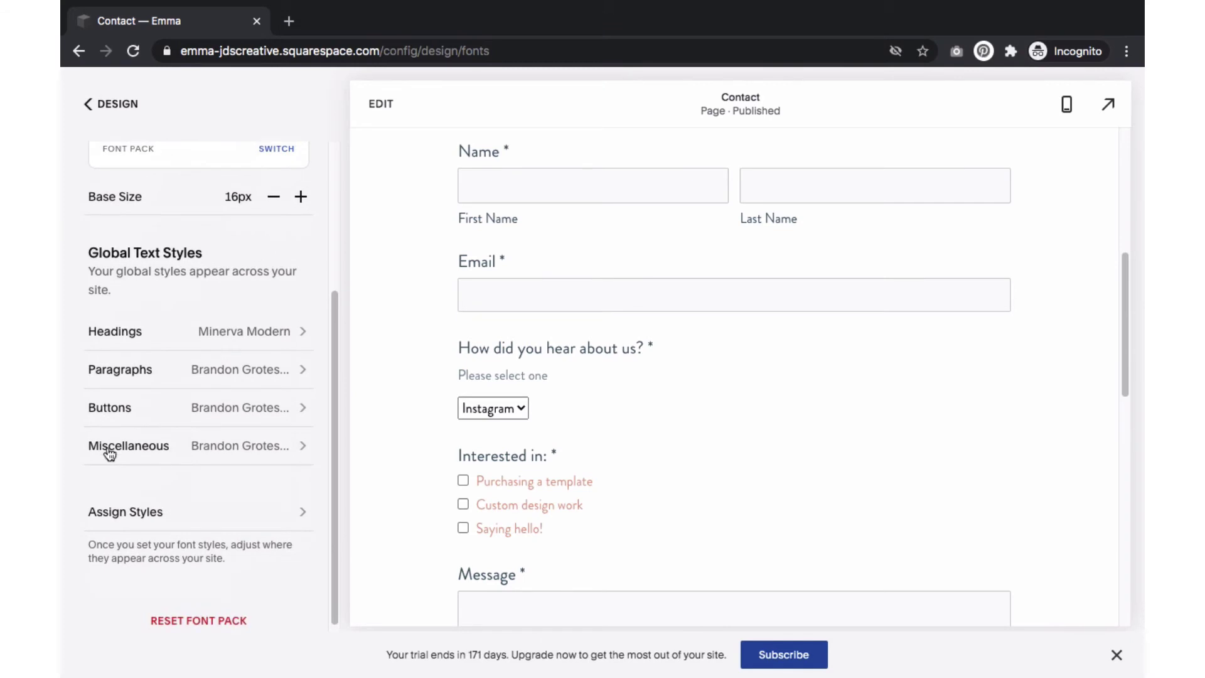
pyautogui.click(116, 514)
pyautogui.scroll(-8, 114, 513)
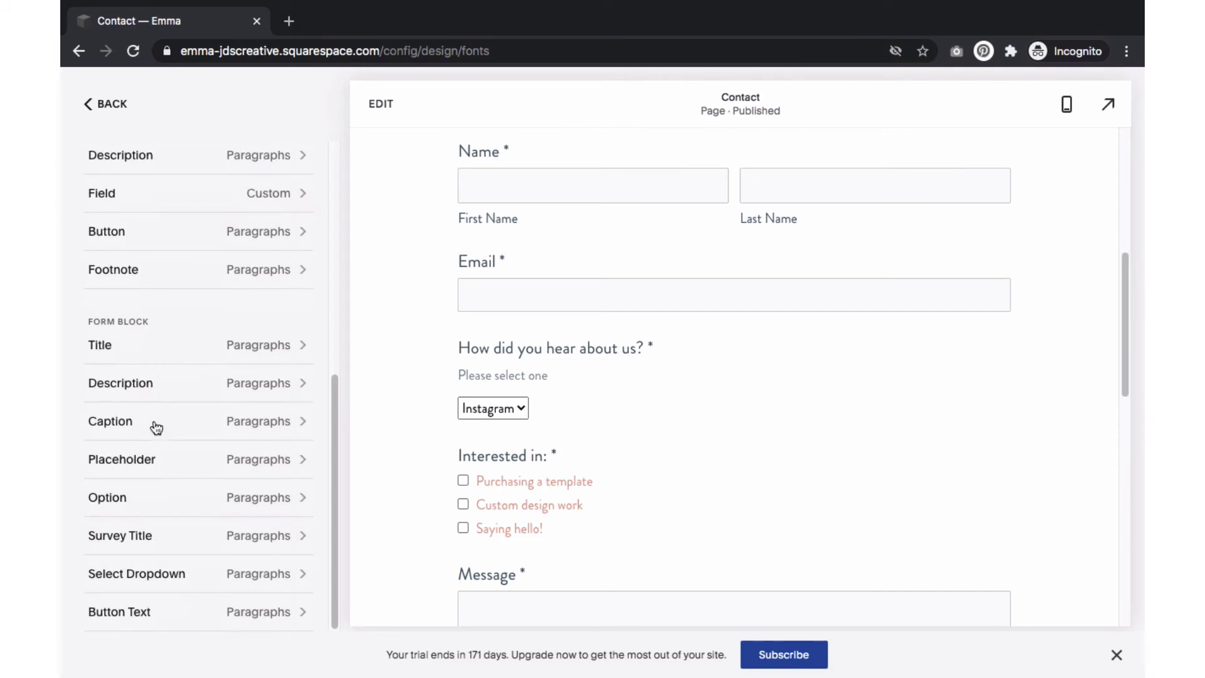
# Give the Form Block title a custom style using the Minerva Modern font.
pyautogui.click(234, 356)
pyautogui.click(262, 233)
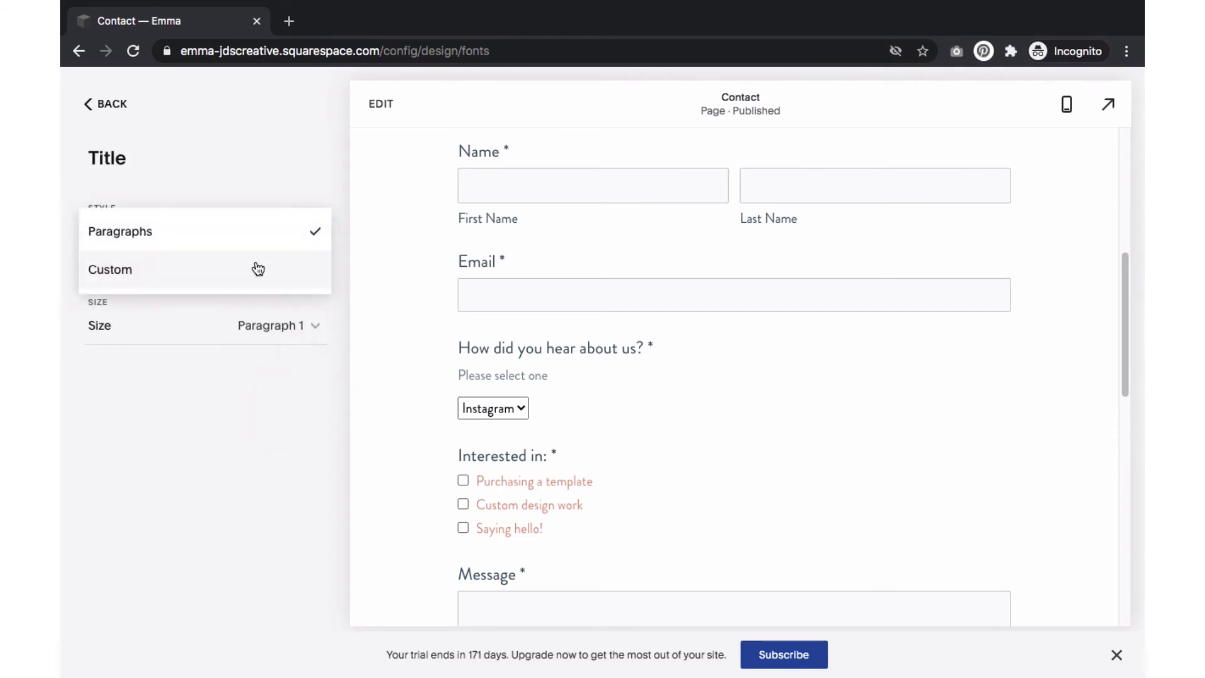
pyautogui.click(256, 269)
pyautogui.click(257, 270)
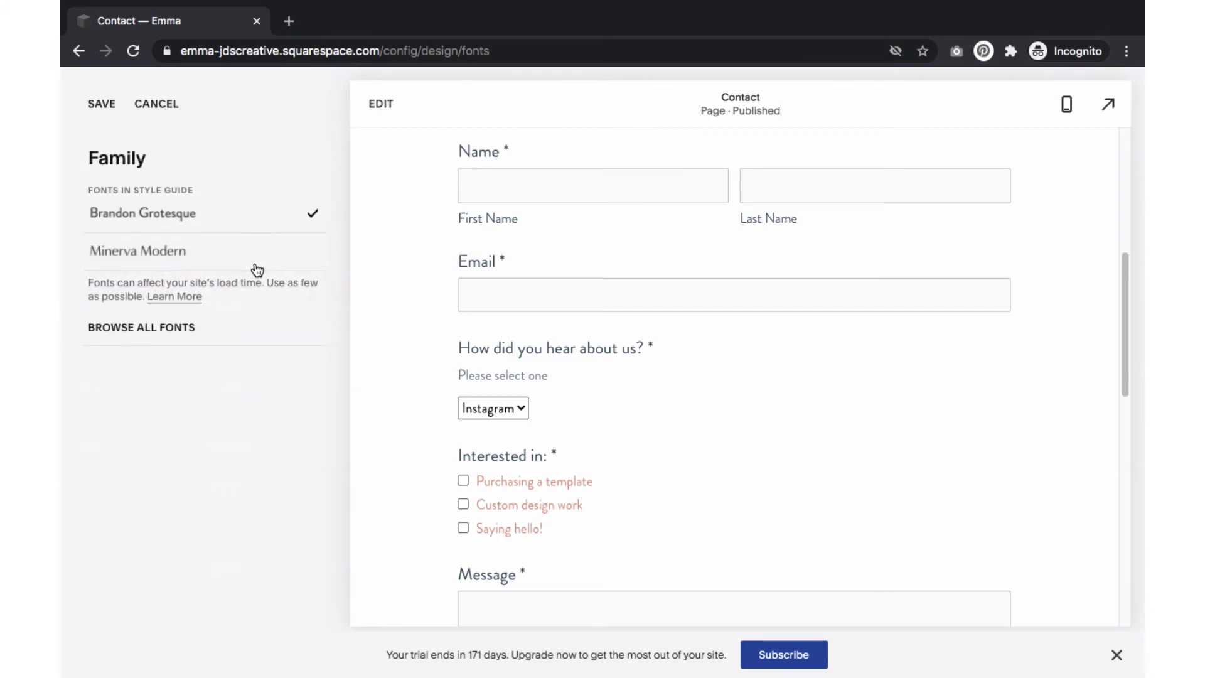
pyautogui.click(154, 262)
pyautogui.click(92, 104)
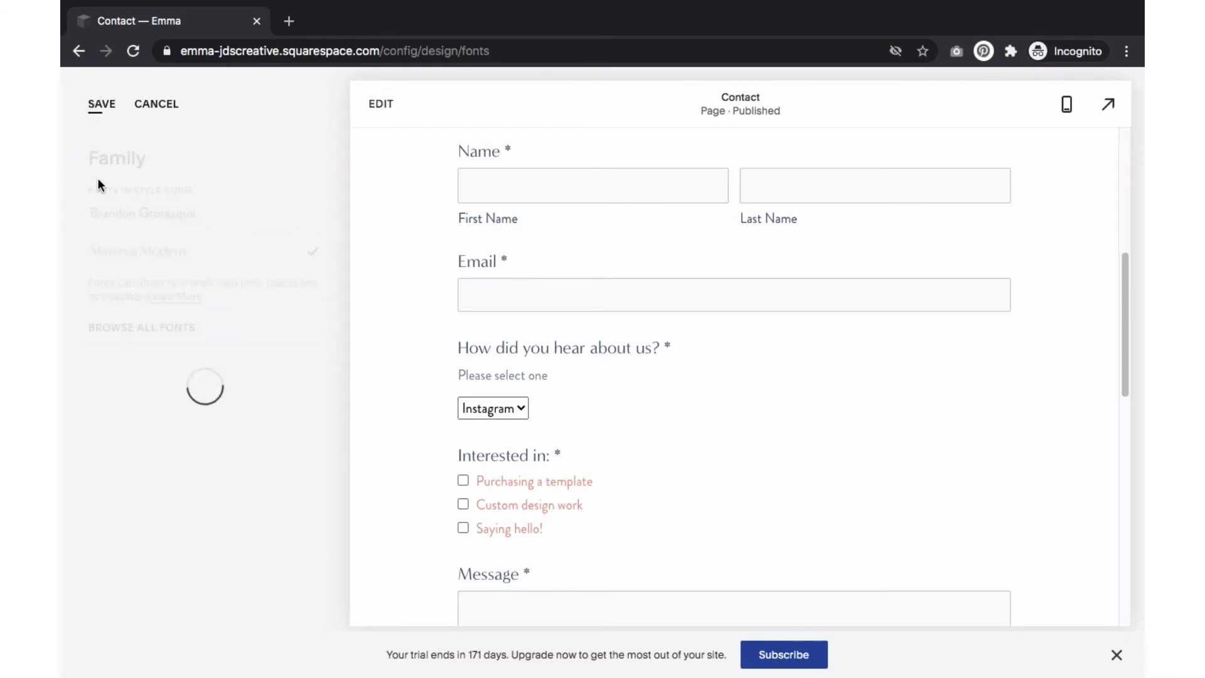
pyautogui.click(99, 105)
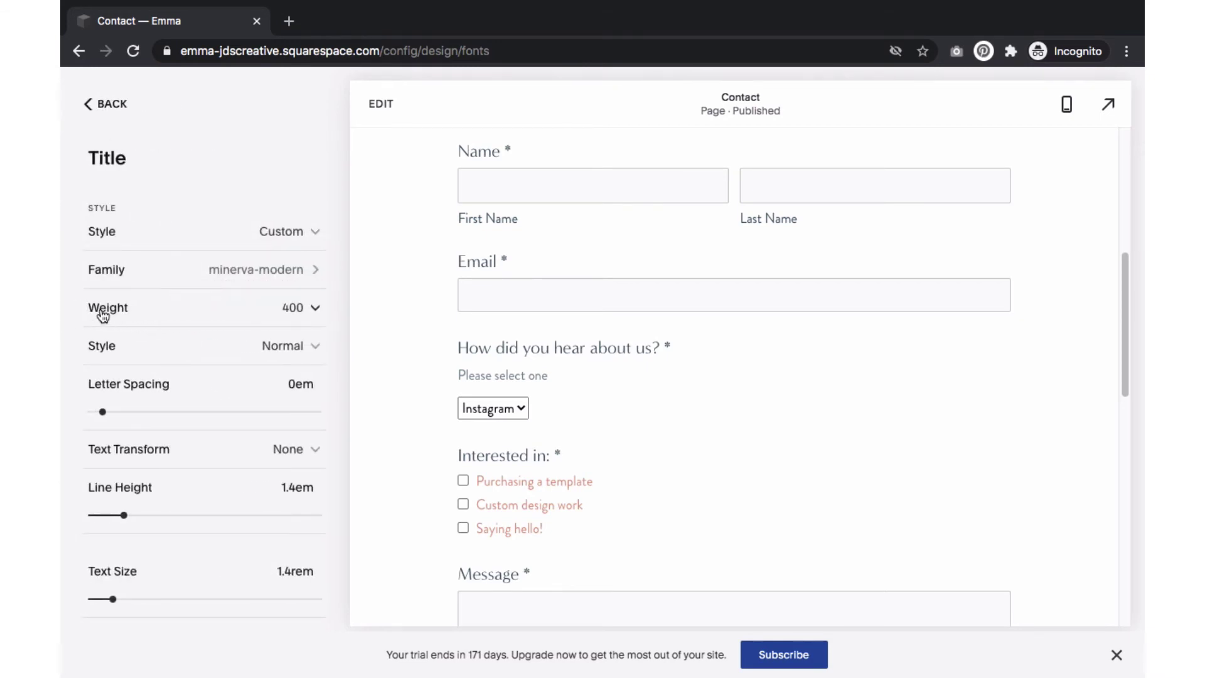
pyautogui.click(92, 104)
# Set the Form Block description to a custom style with weight 700, saved.
pyautogui.scroll(-6, 96, 318)
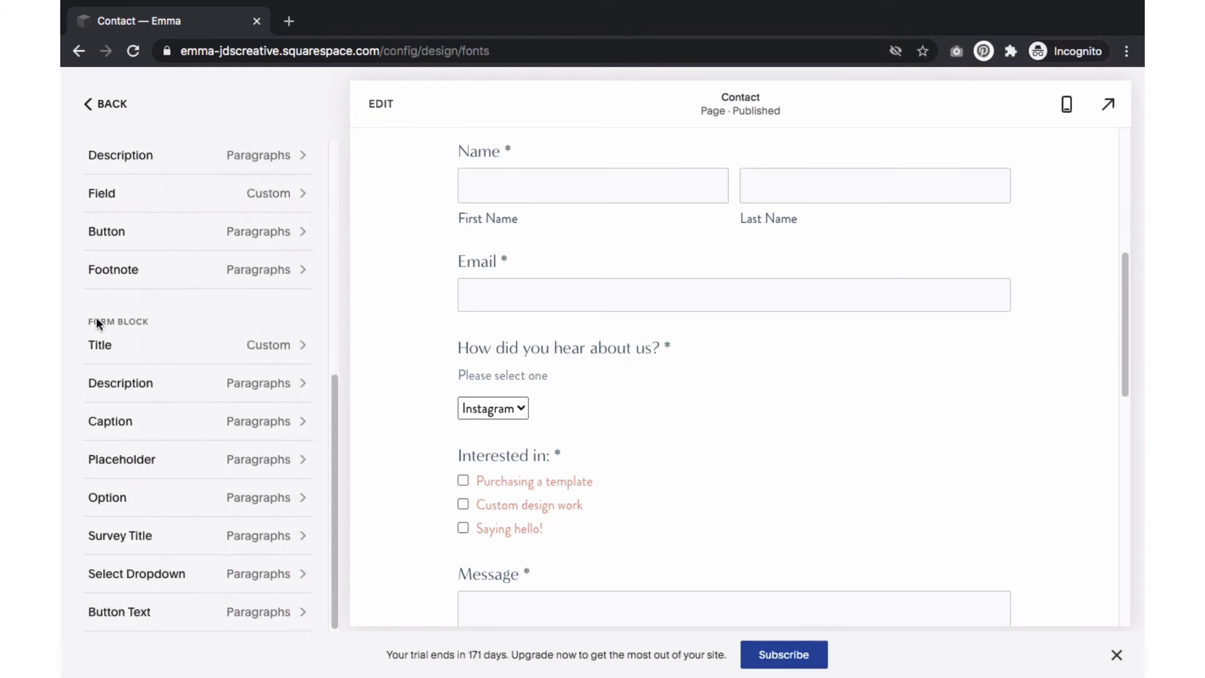
pyautogui.click(259, 384)
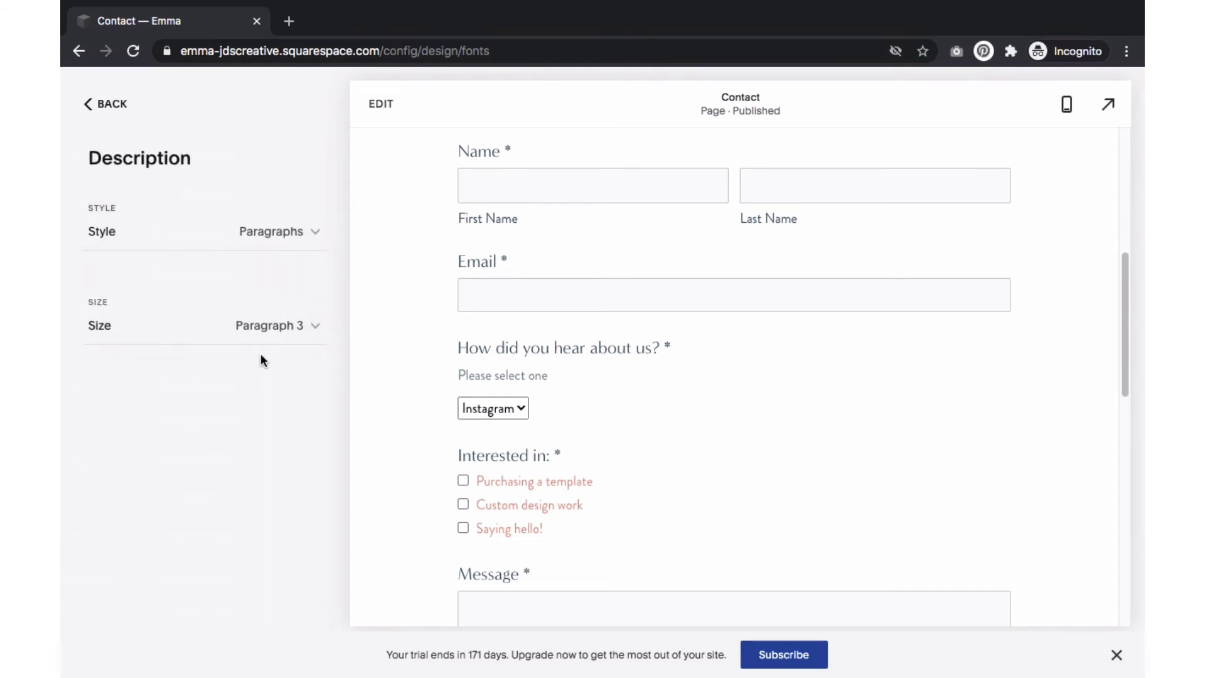
pyautogui.click(257, 242)
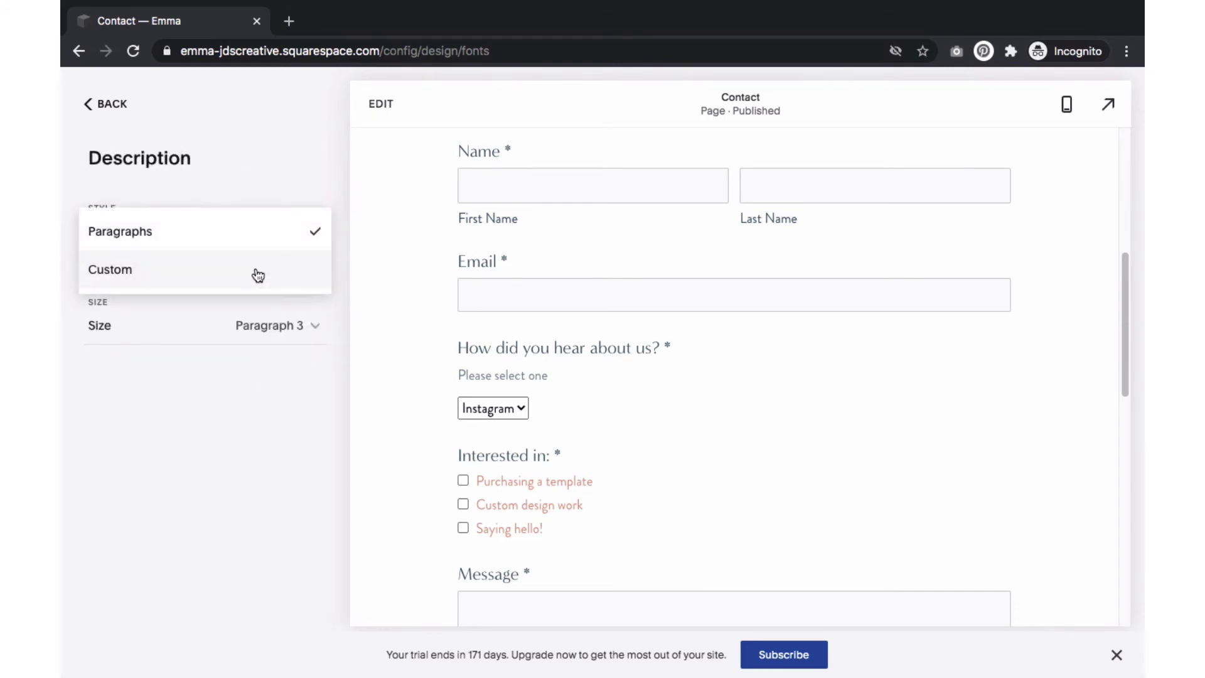
pyautogui.click(256, 272)
pyautogui.click(277, 317)
pyautogui.click(258, 384)
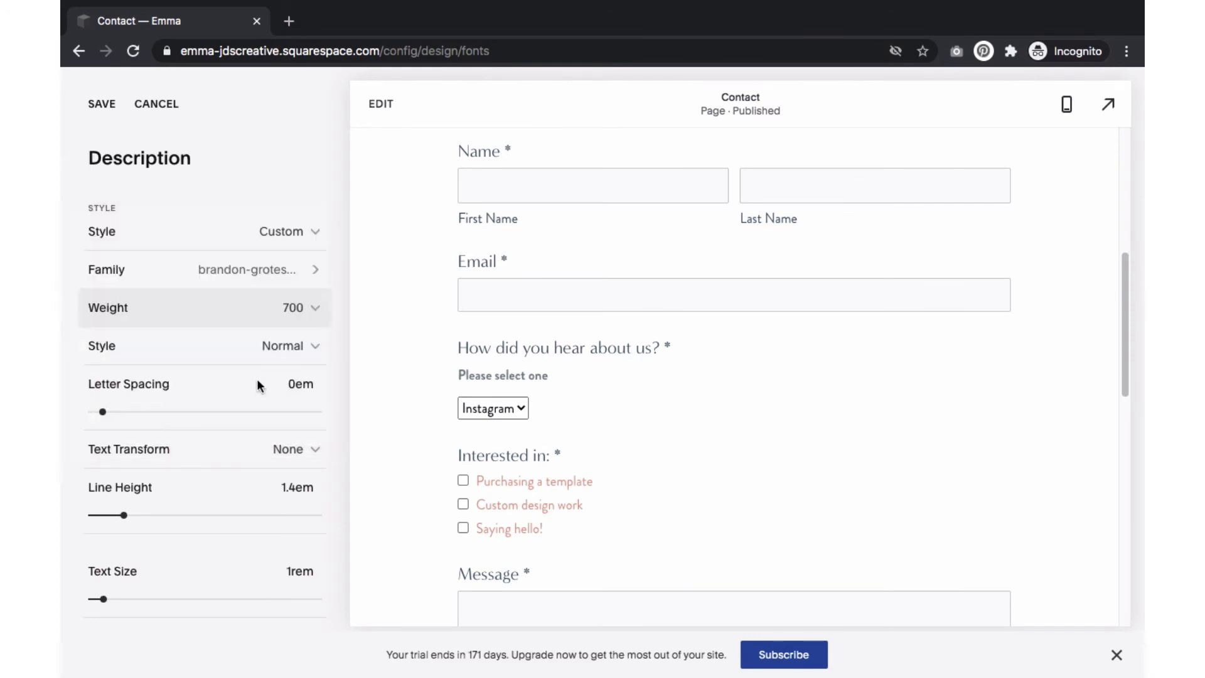
pyautogui.click(101, 108)
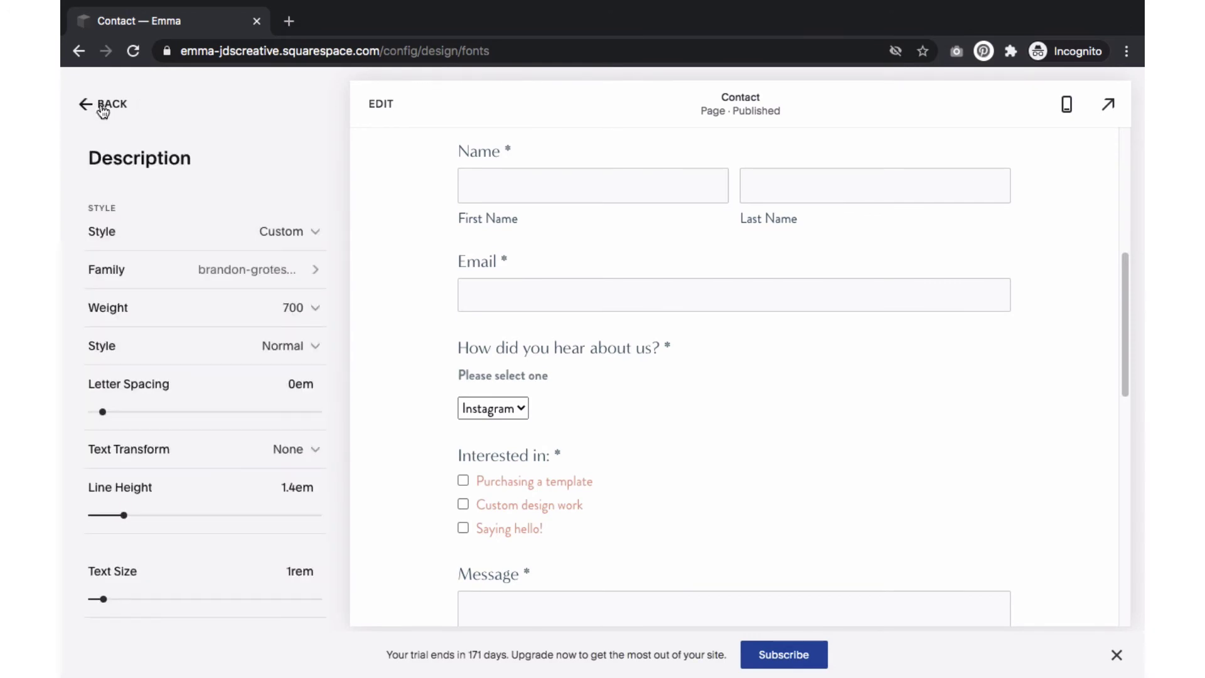
pyautogui.click(102, 108)
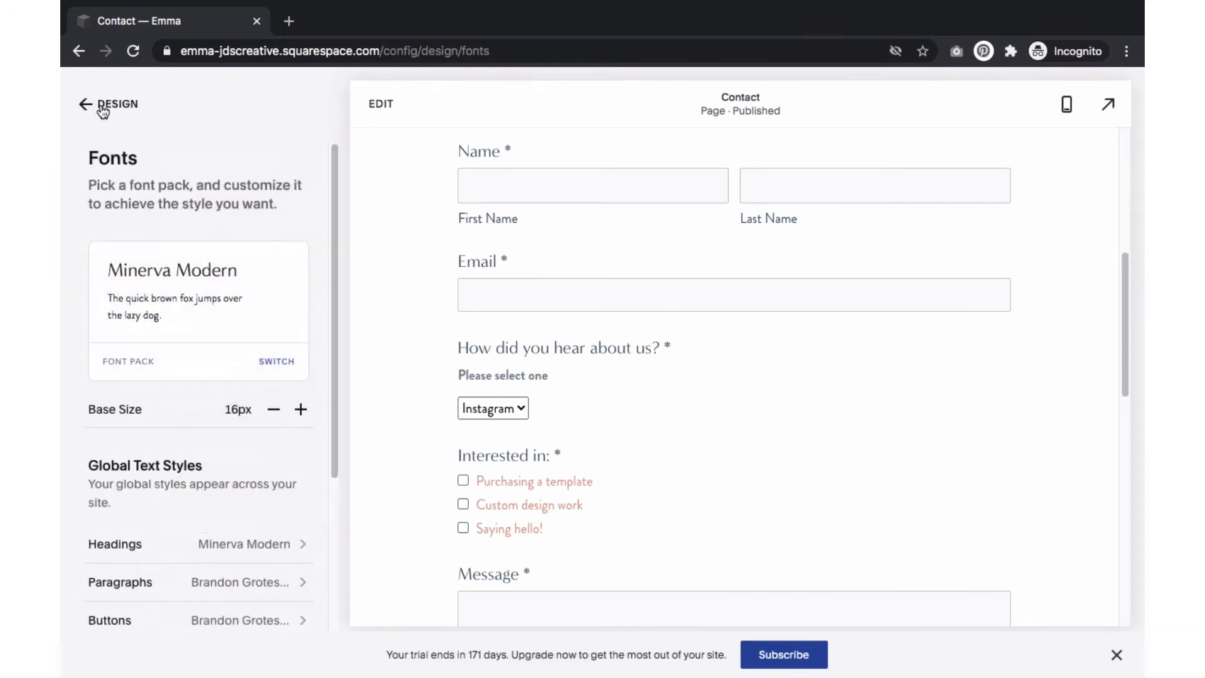
pyautogui.click(125, 105)
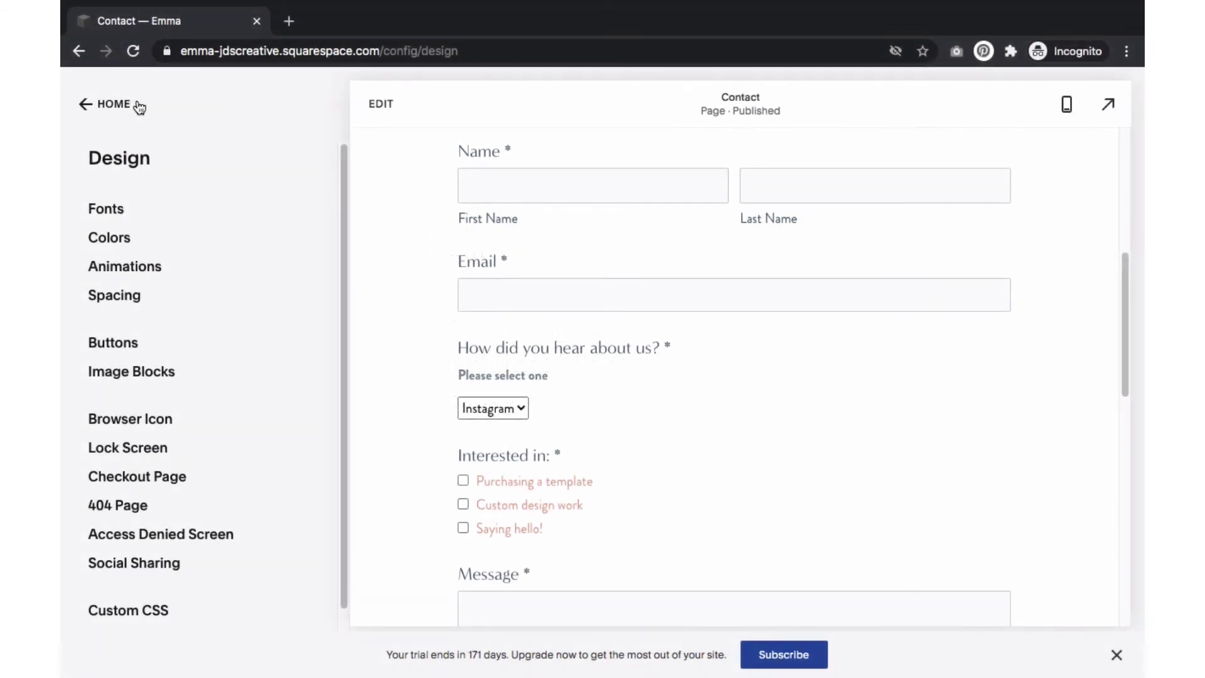
# Append the form CSS (#f0ded6 background, 20px padding, 2px #d89a85 border) in Custom CSS and save.
pyautogui.scroll(-1, 157, 182)
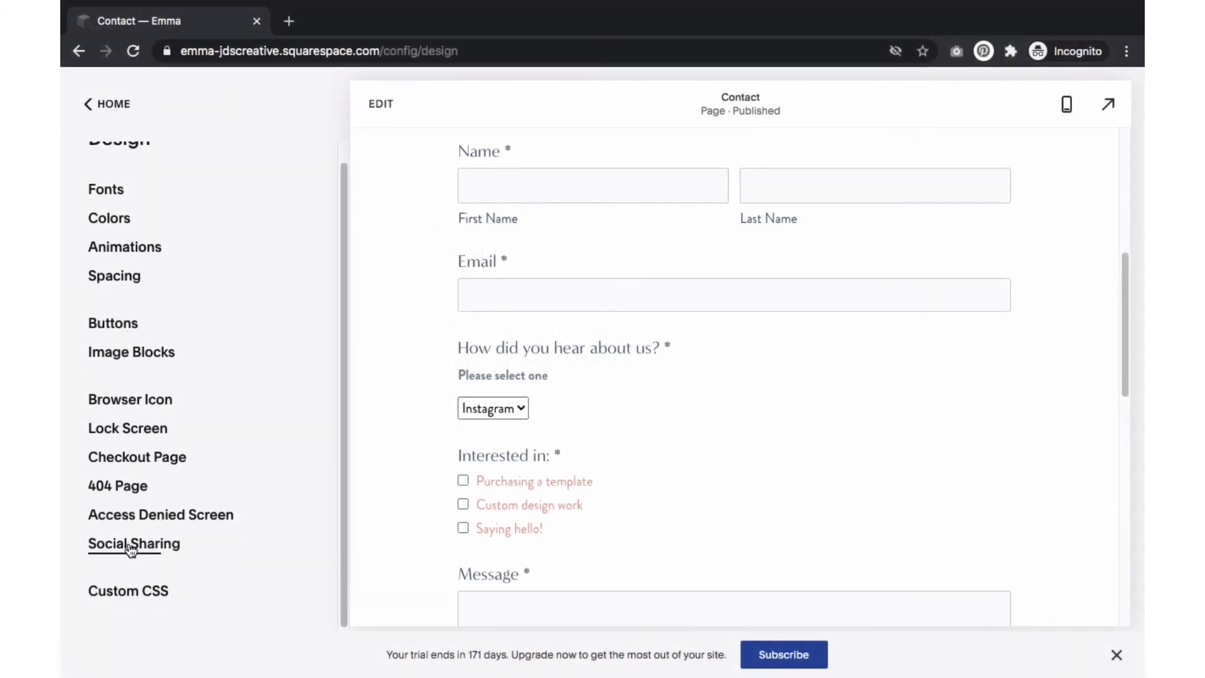
pyautogui.click(128, 594)
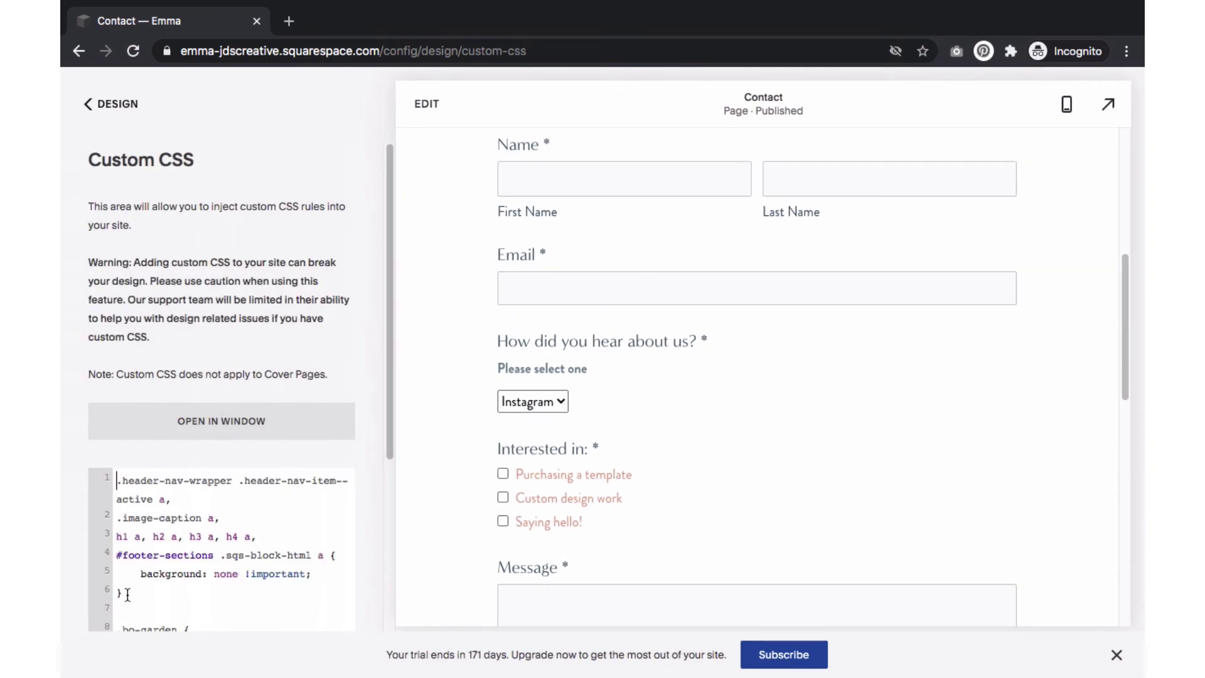
pyautogui.scroll(-4, 81, 518)
pyautogui.scroll(-4, 82, 517)
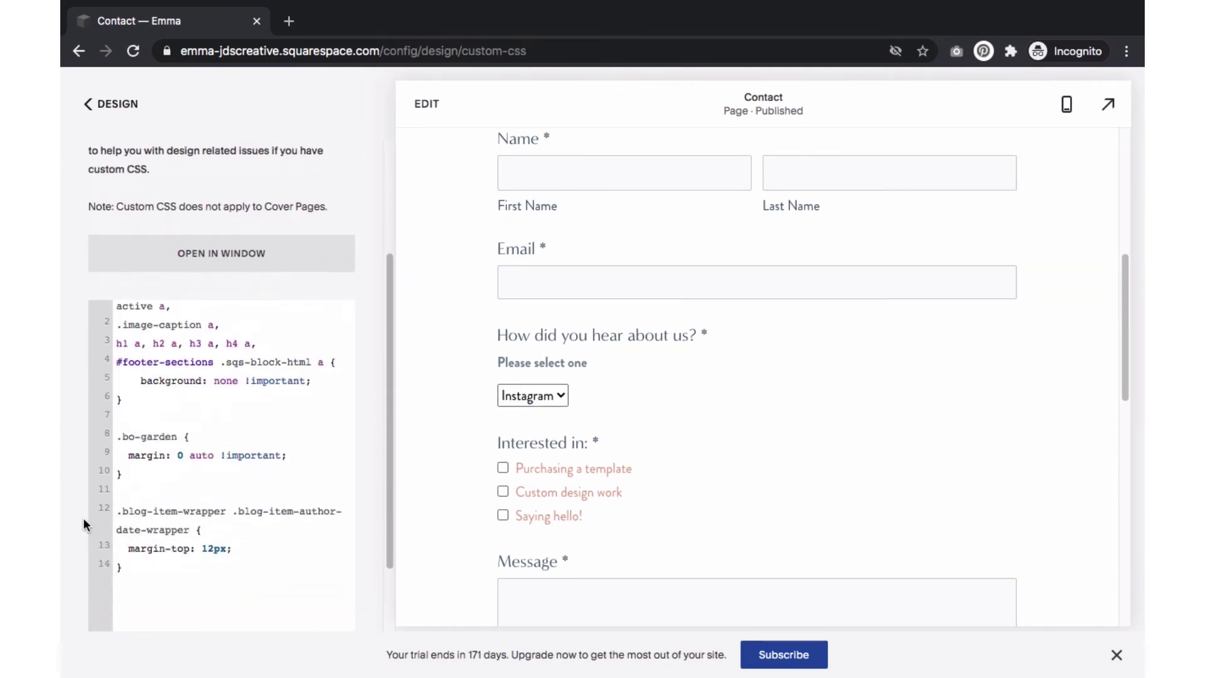
pyautogui.click(137, 505)
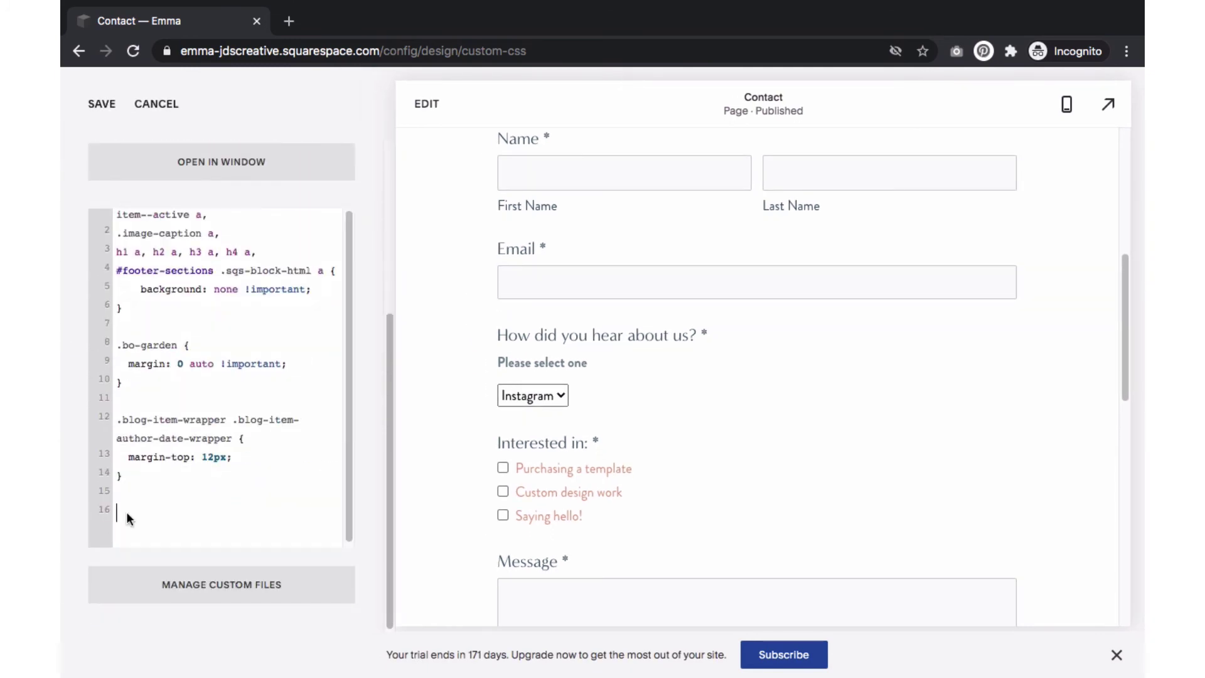
pyautogui.rightClick(126, 511)
pyautogui.click(144, 505)
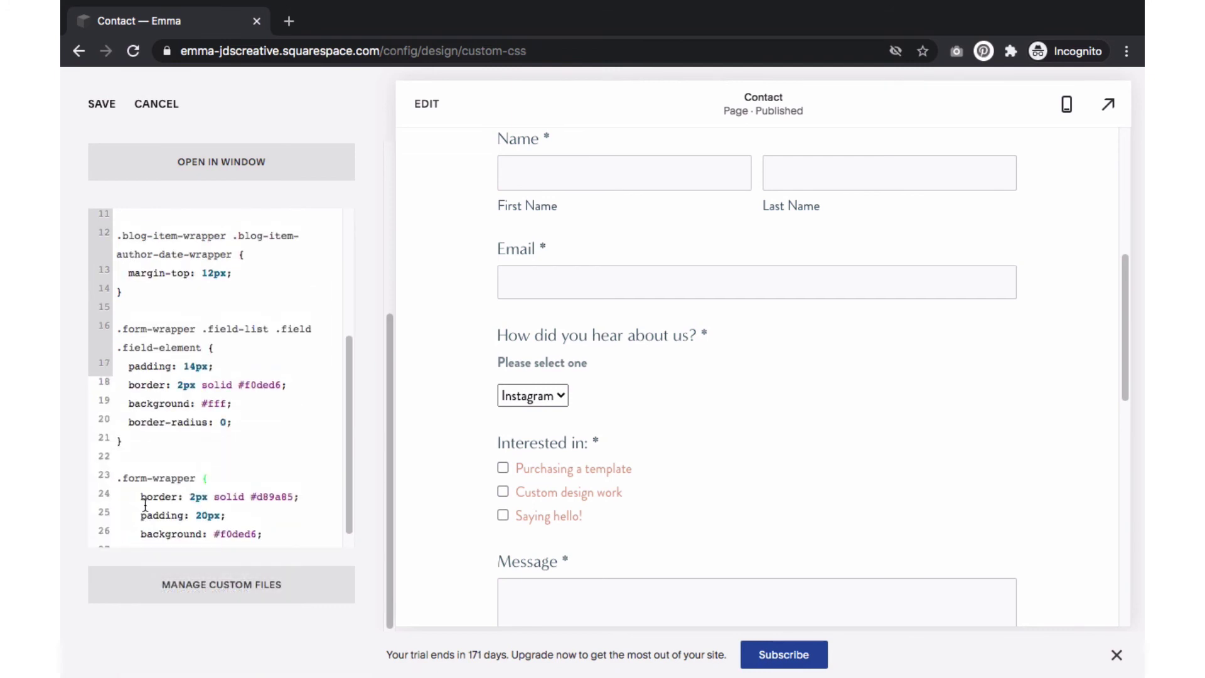
pyautogui.scroll(2, 578, 414)
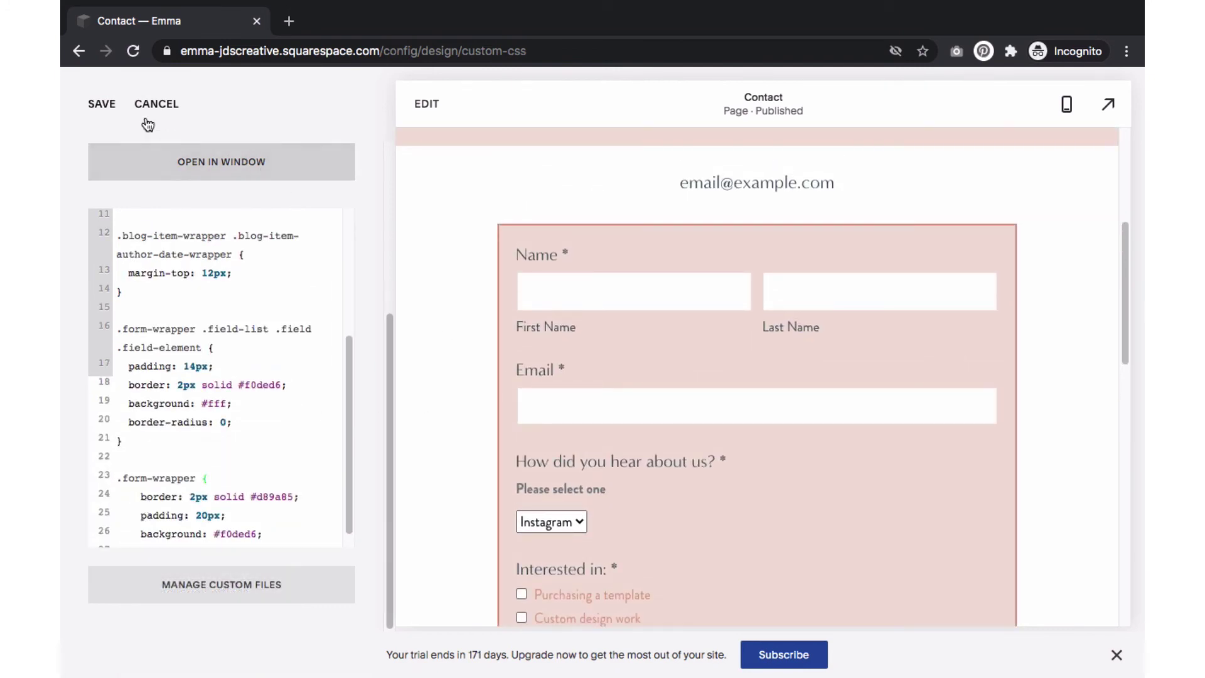
pyautogui.click(101, 103)
pyautogui.click(116, 105)
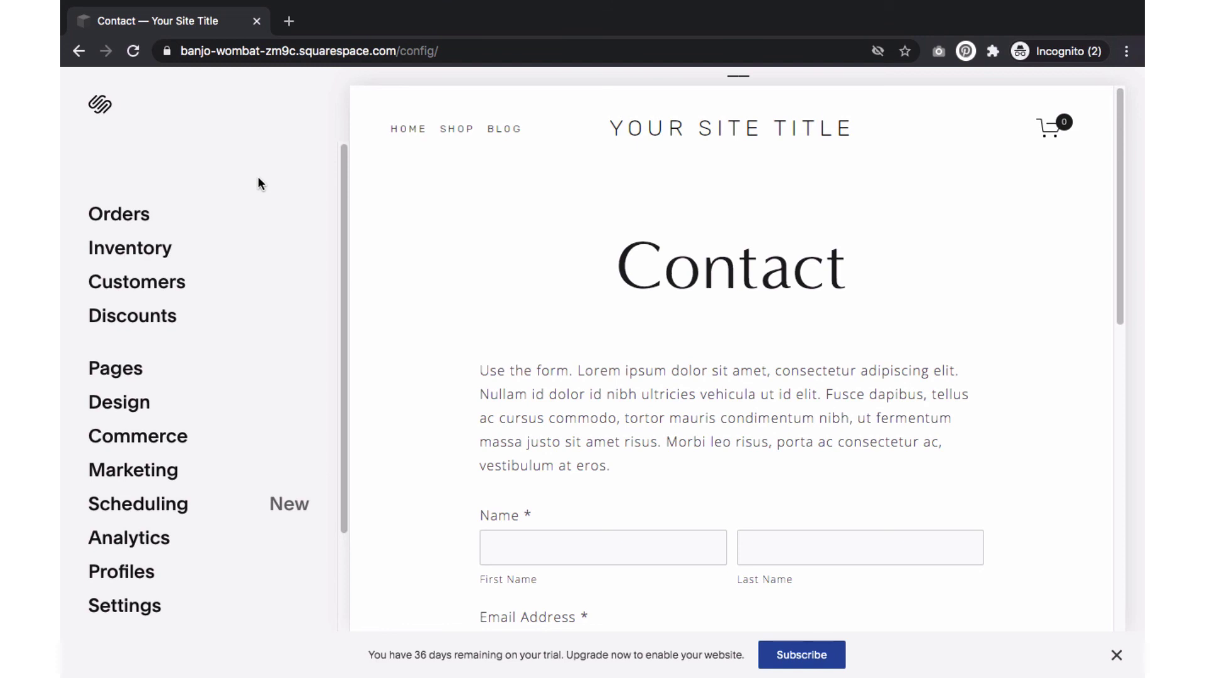
# On the second site, paste the same form CSS into the empty Custom CSS editor and save.
pyautogui.click(124, 411)
pyautogui.click(132, 477)
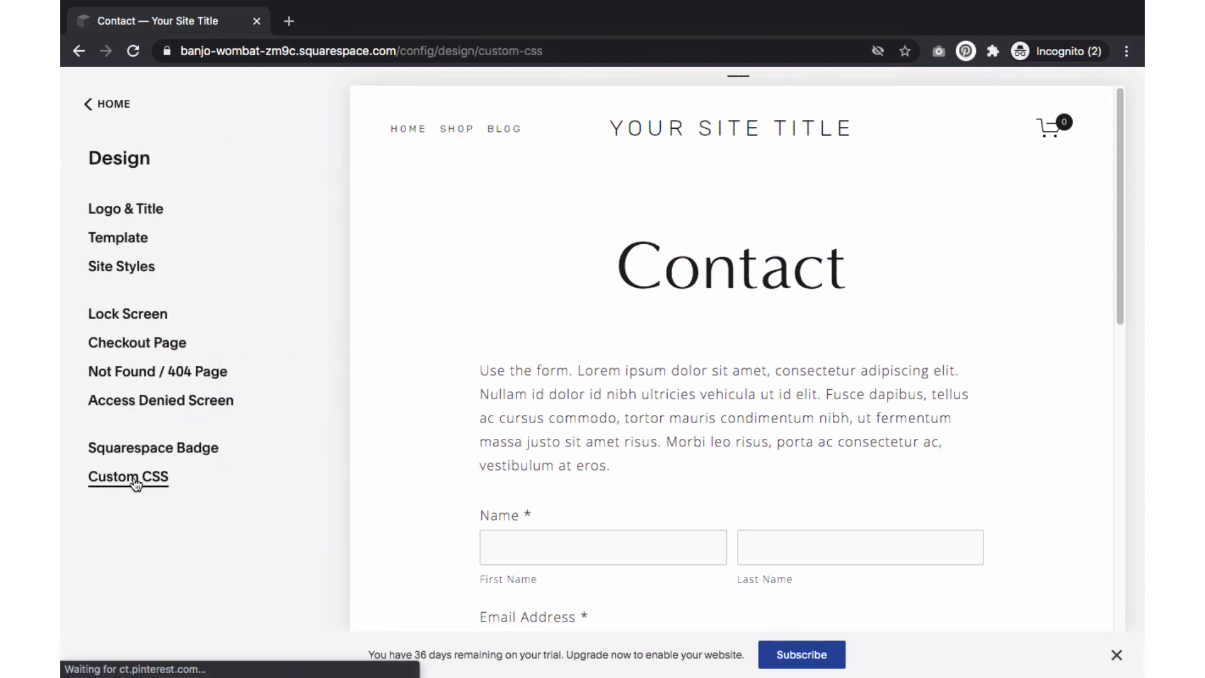
pyautogui.rightClick(128, 478)
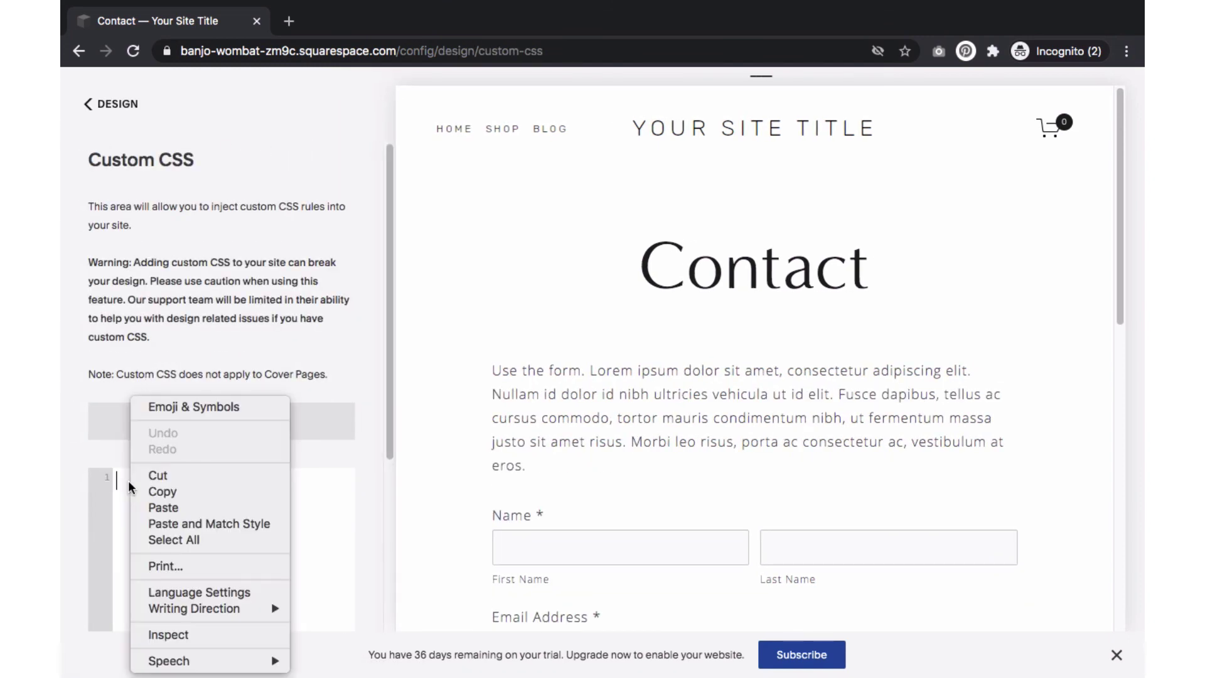
pyautogui.click(85, 478)
pyautogui.press('super+v')
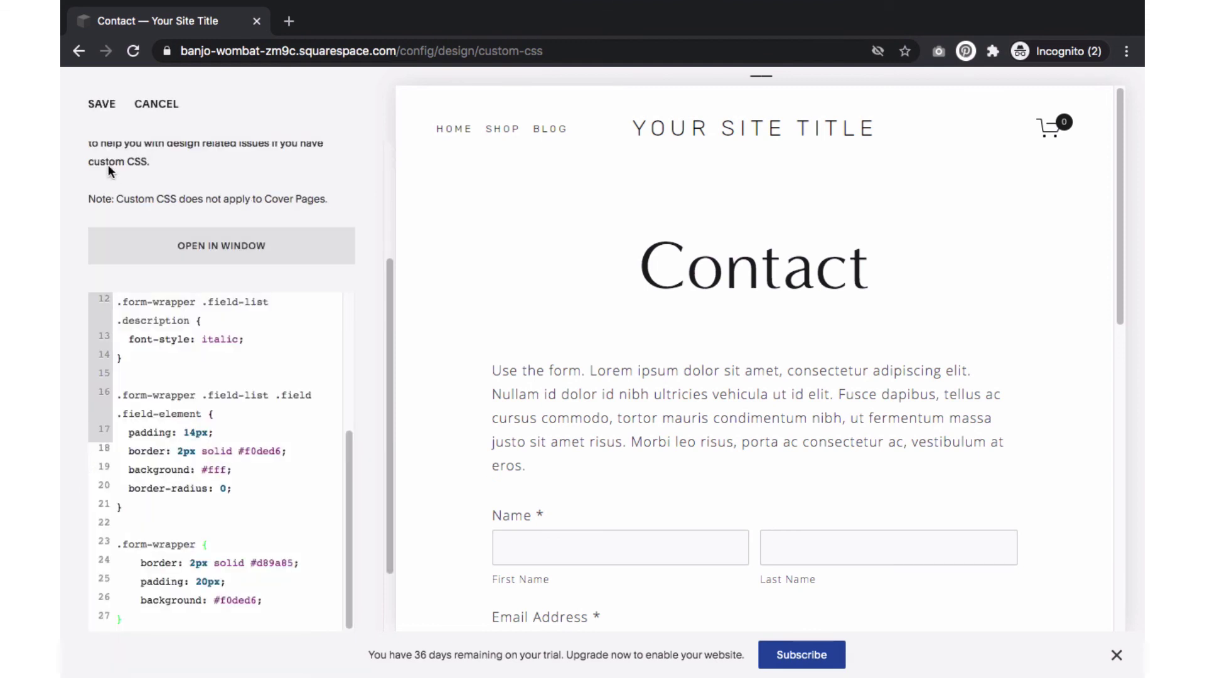
pyautogui.click(98, 116)
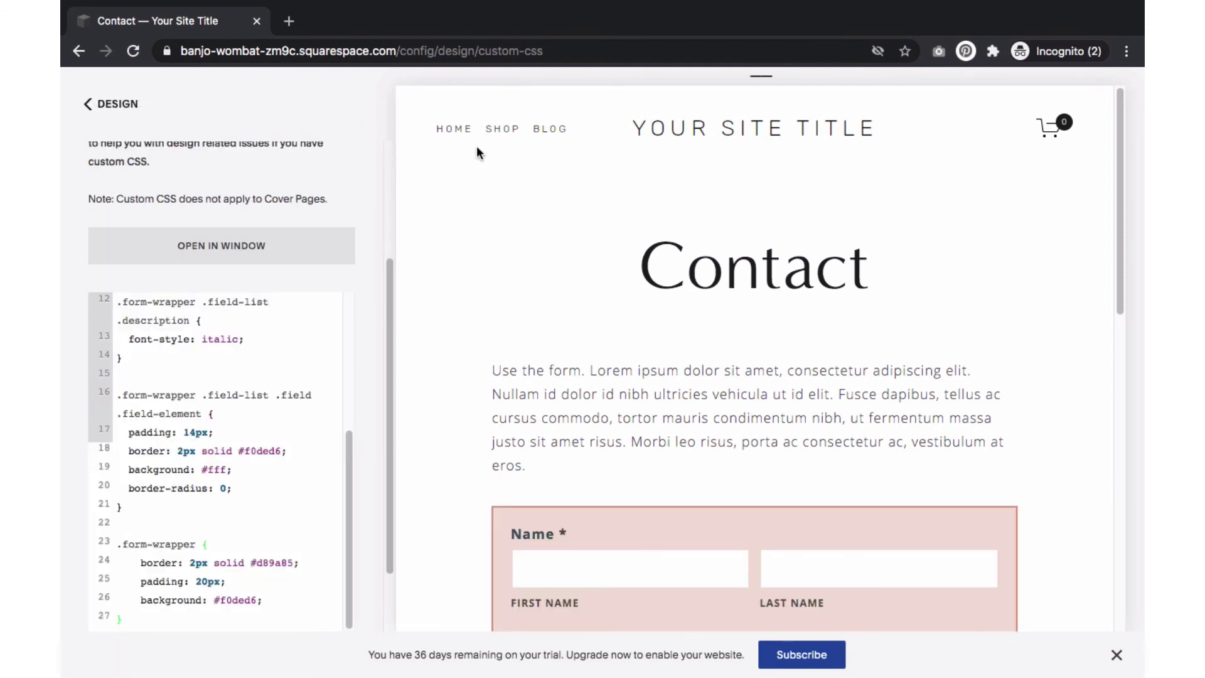
pyautogui.click(134, 99)
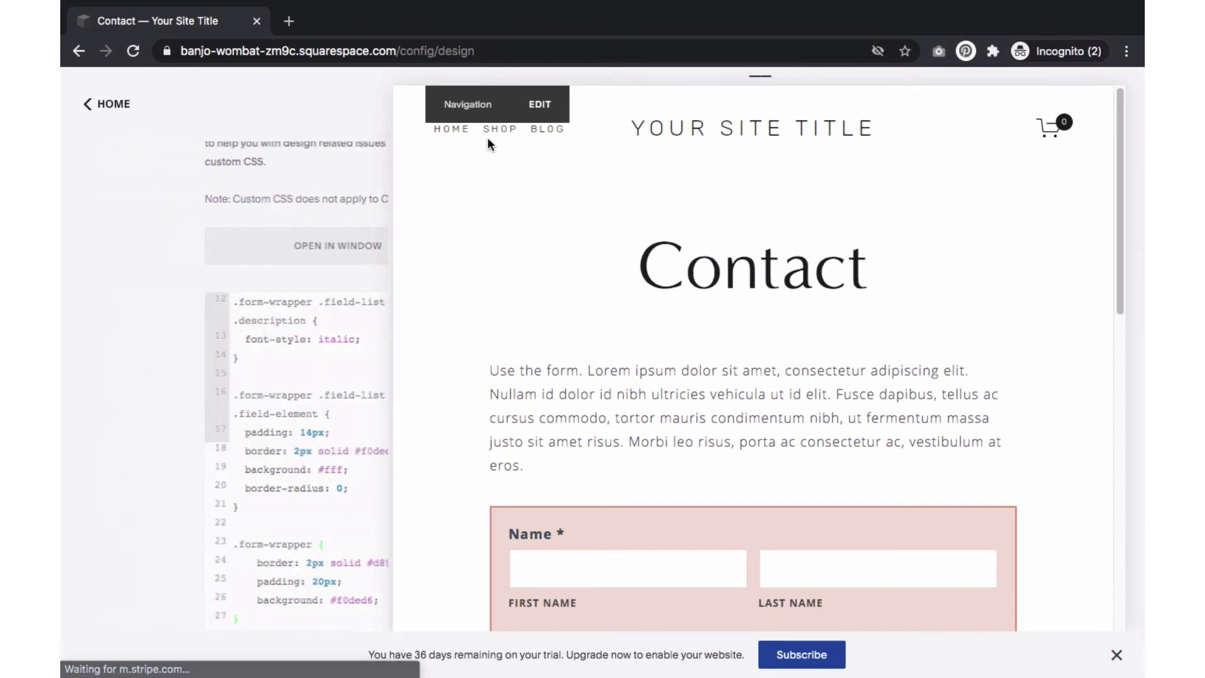
# Exit the editor and scroll the live Contact page to review the pink bordered form.
pyautogui.press('Escape')
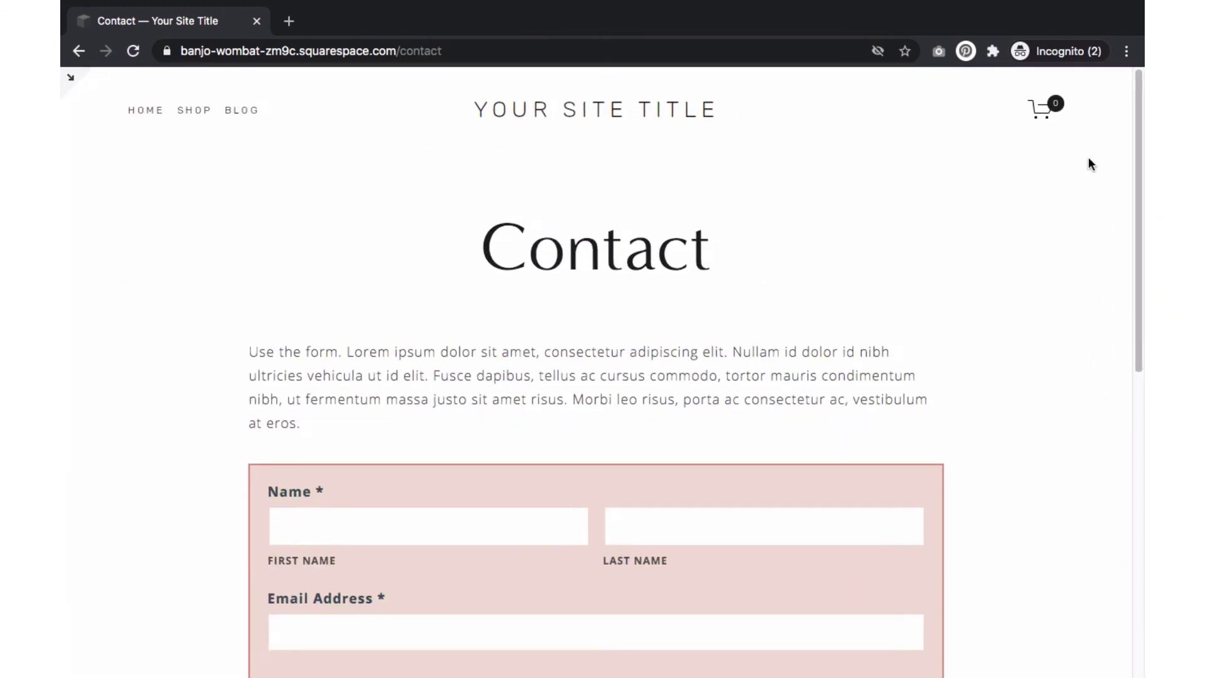
pyautogui.scroll(-5, 1056, 276)
pyautogui.scroll(-3, 1057, 279)
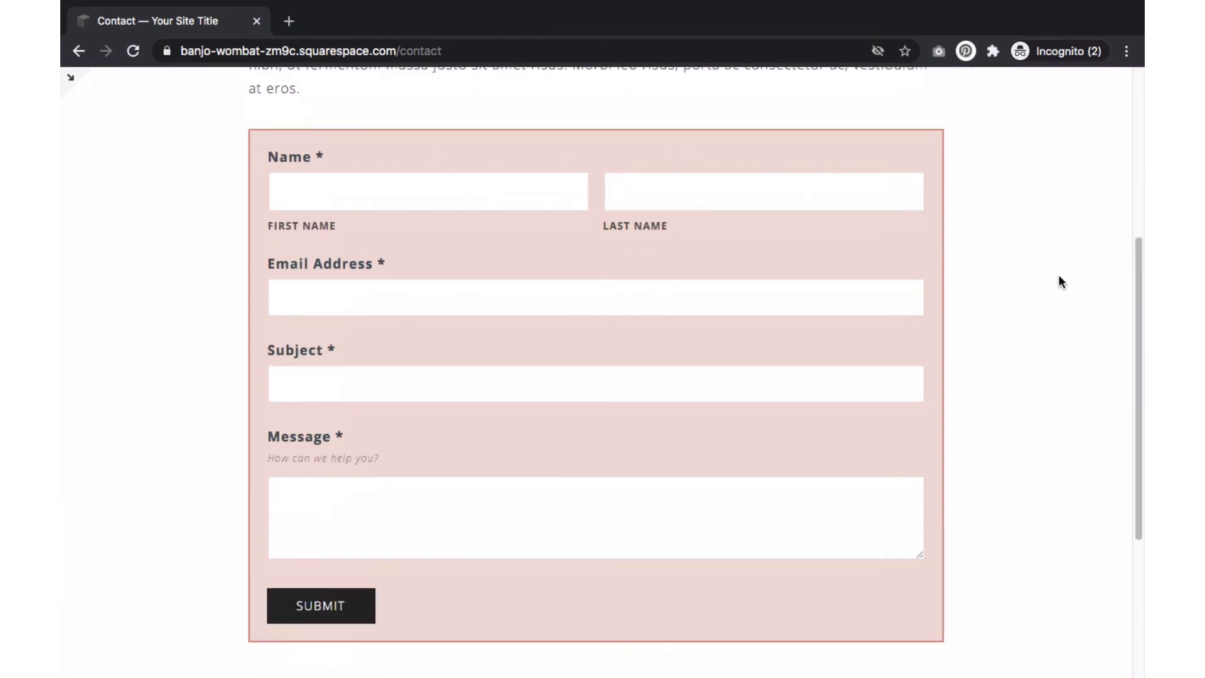
pyautogui.scroll(3, 1058, 280)
pyautogui.scroll(5, 1060, 283)
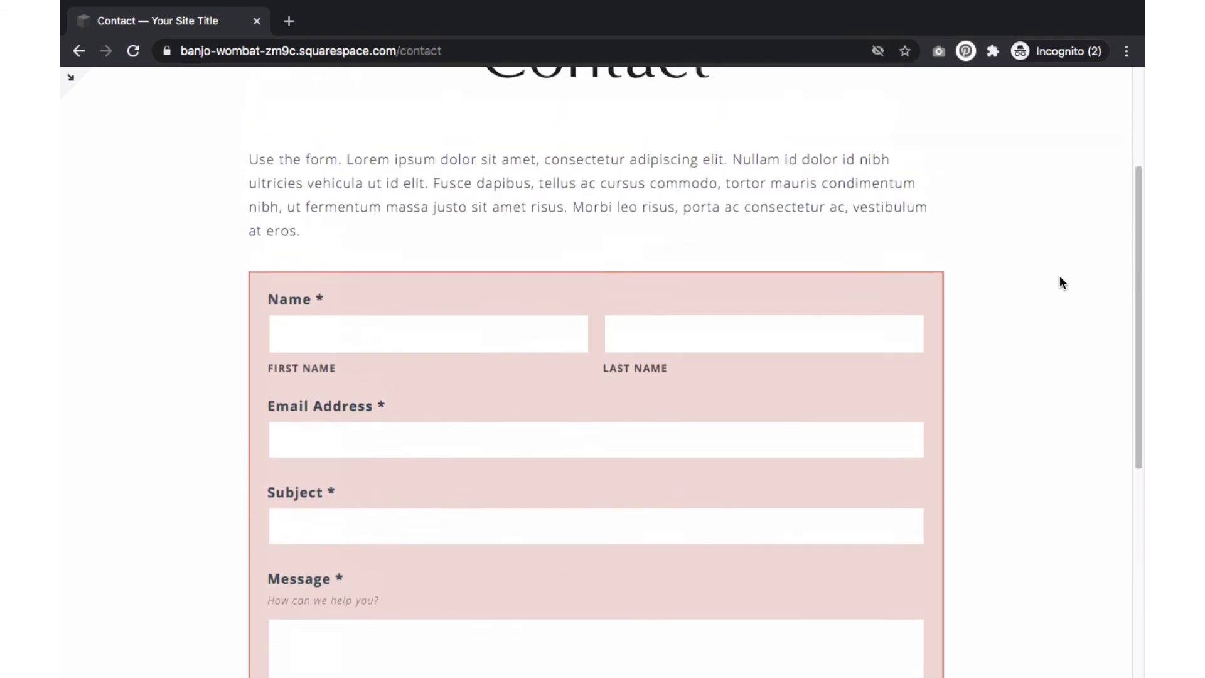